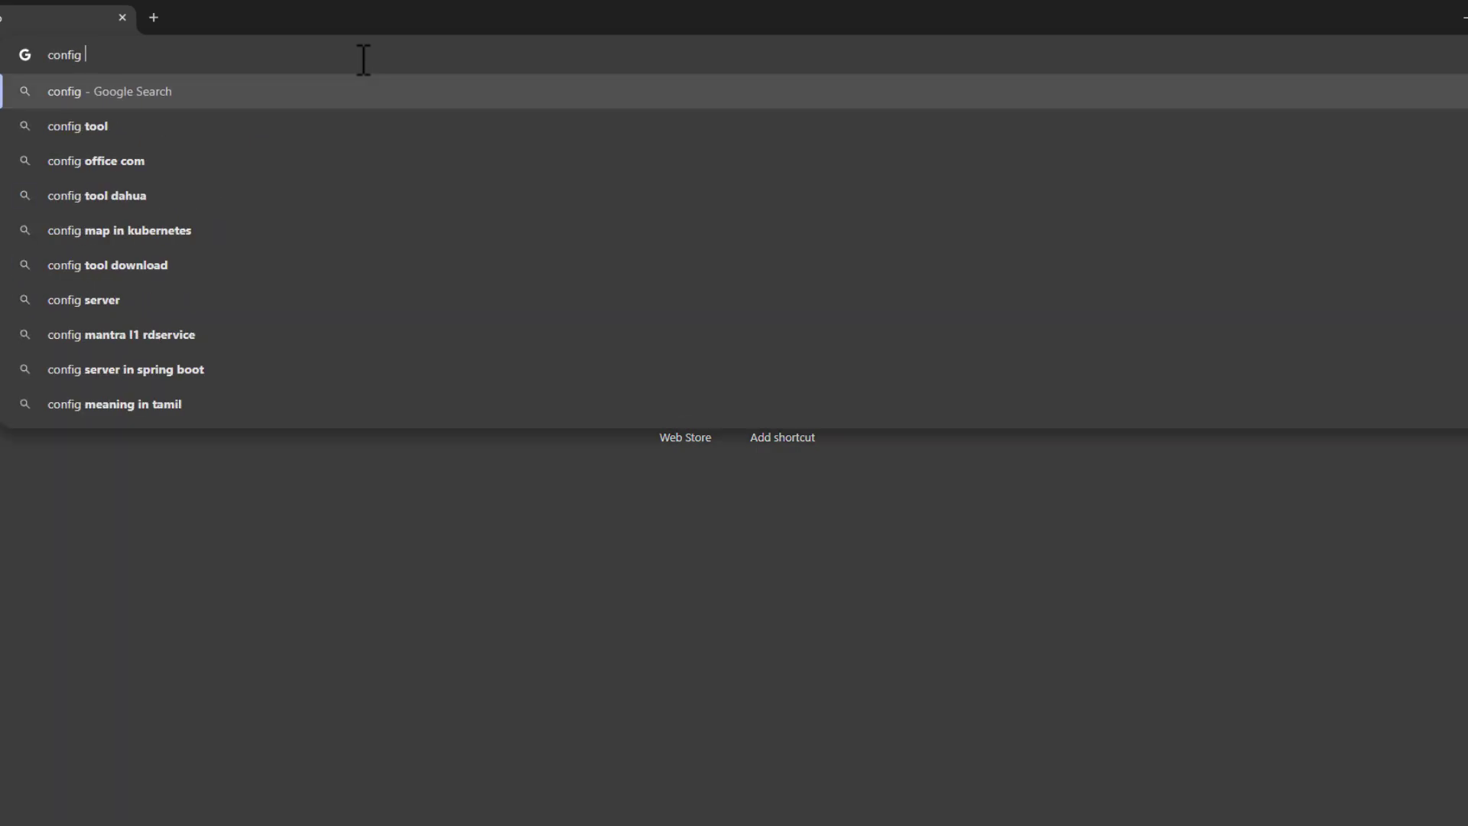
# Search the web for "config office com", open the Microsoft 365 Apps admin center and start a new configuration.
pyautogui.write('office ')
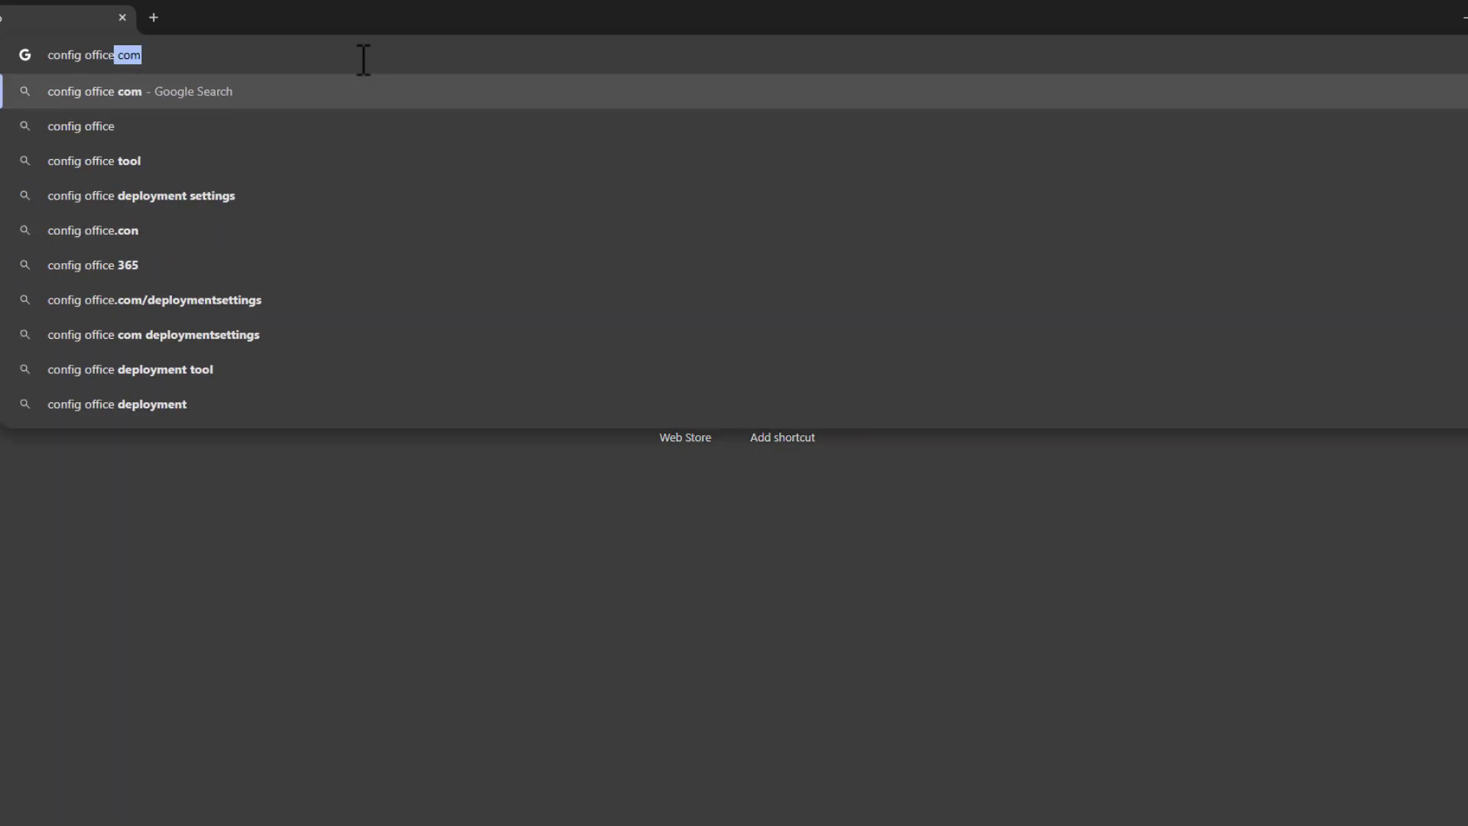
pyautogui.write('com')
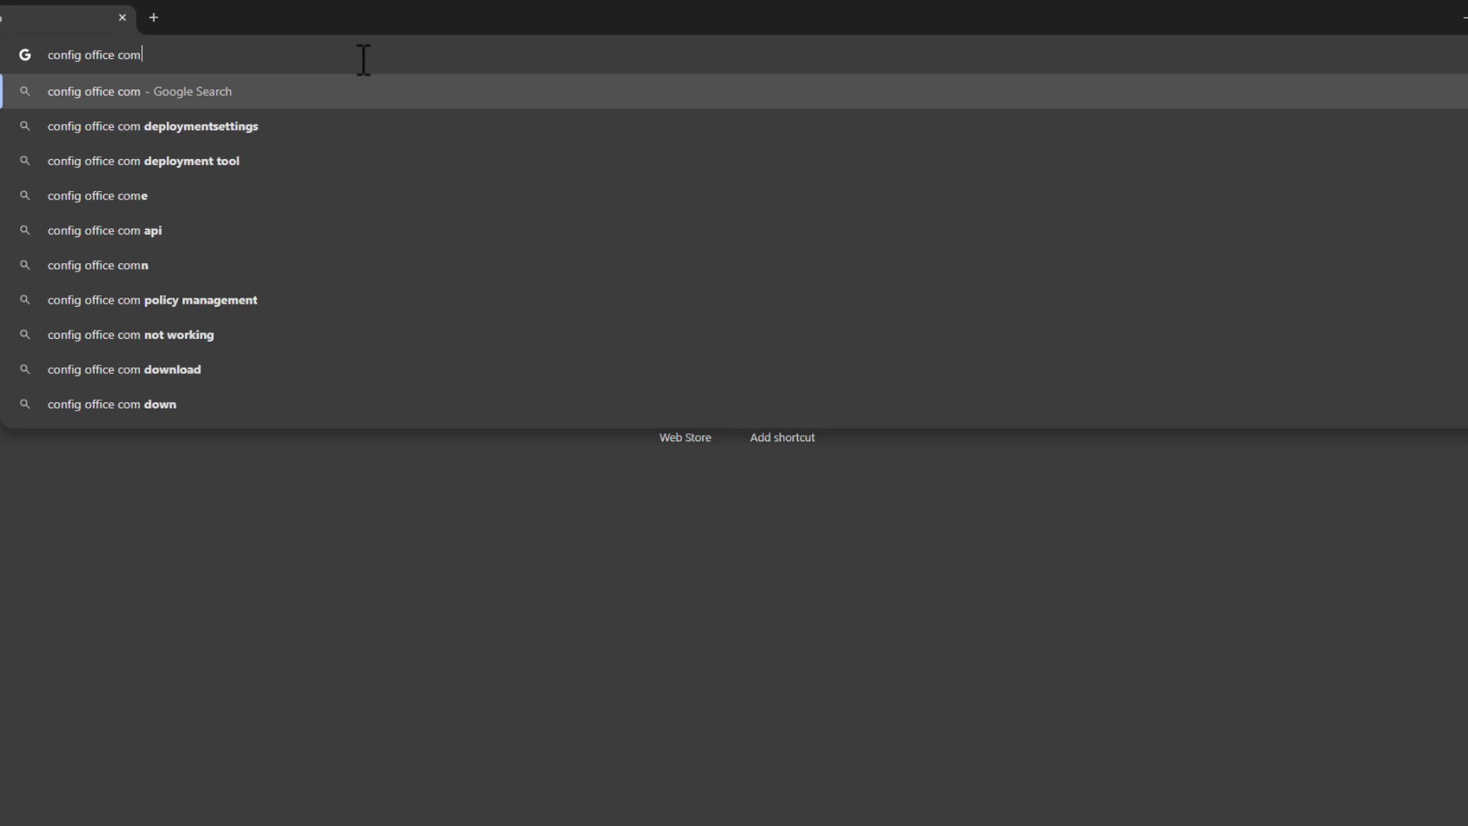
pyautogui.press('Return')
pyautogui.click(218, 271)
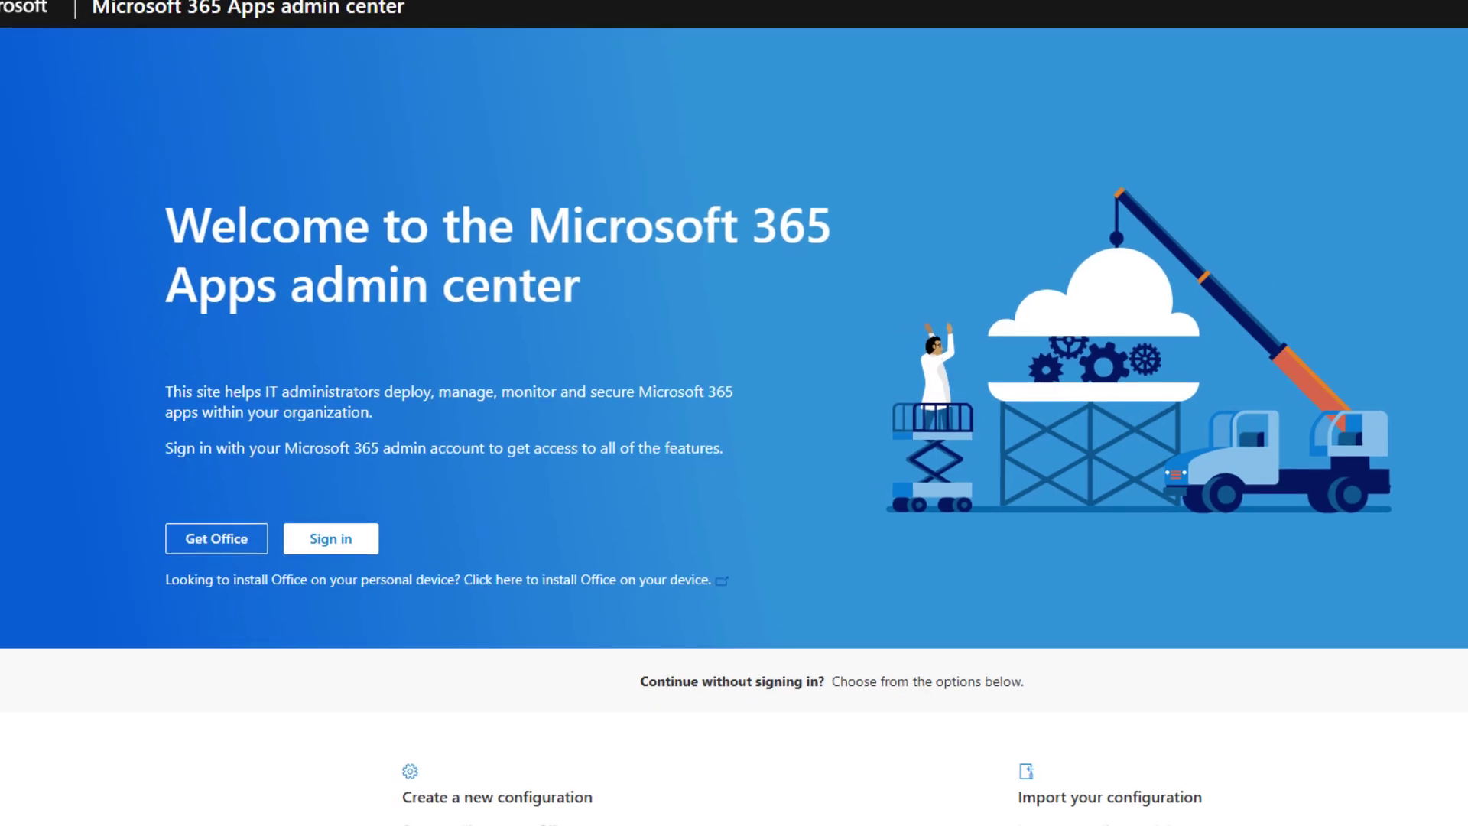
pyautogui.click(450, 804)
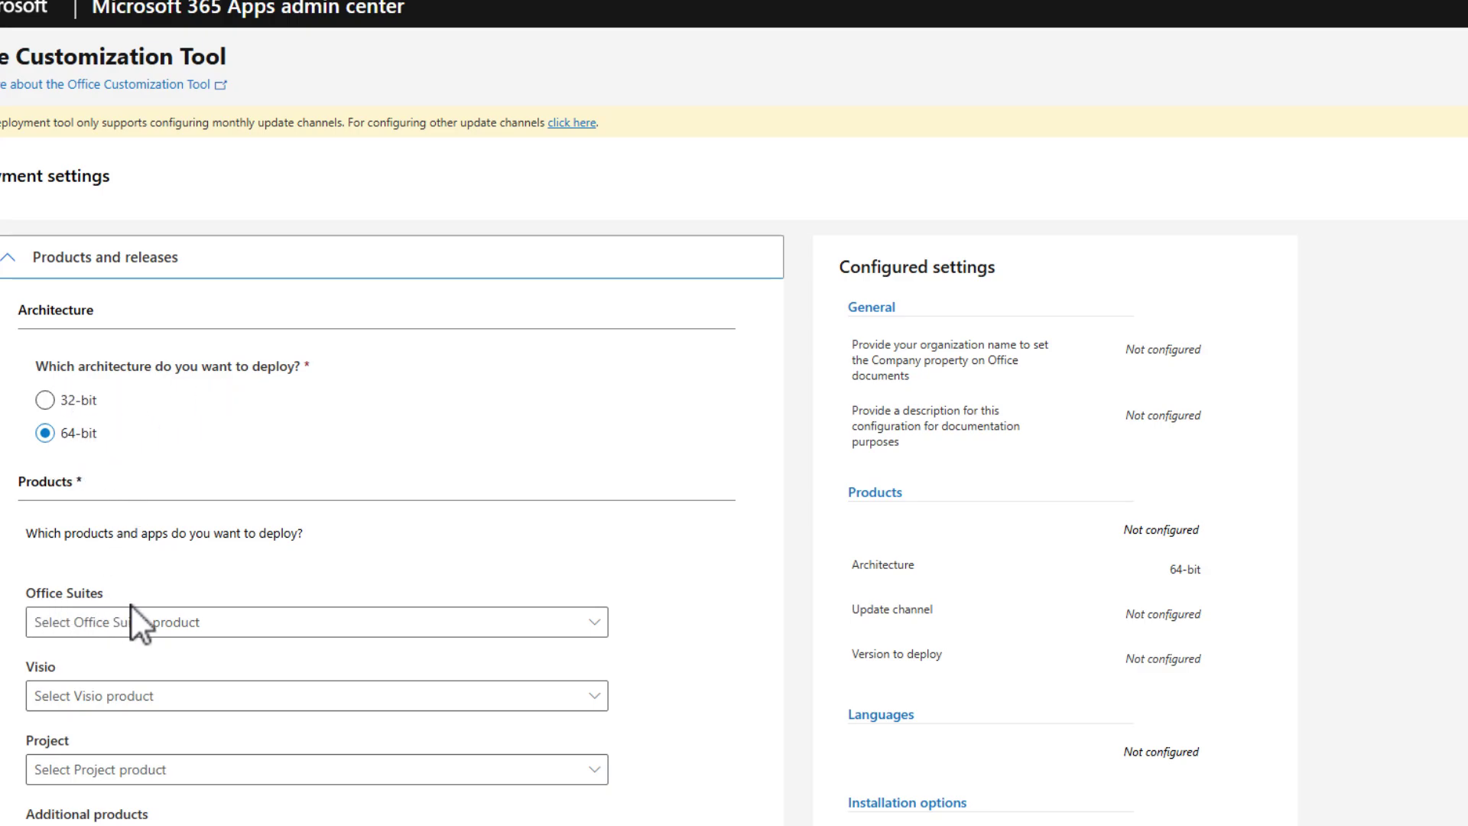
# Choose Office LTSC Professional Plus 2024 - Volume License as the Office suite and exclude every app except Word.
pyautogui.click(231, 626)
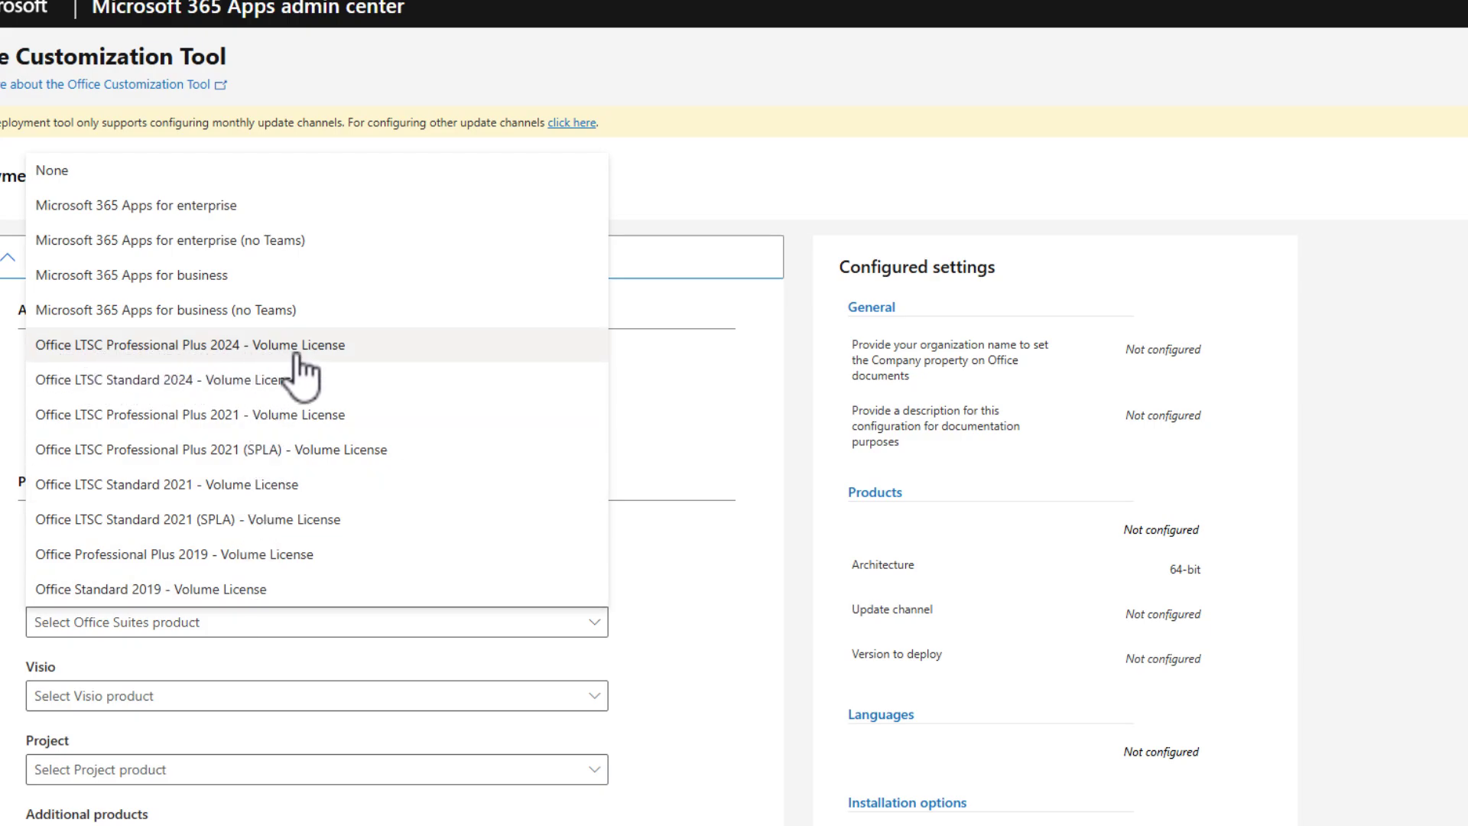
pyautogui.click(370, 350)
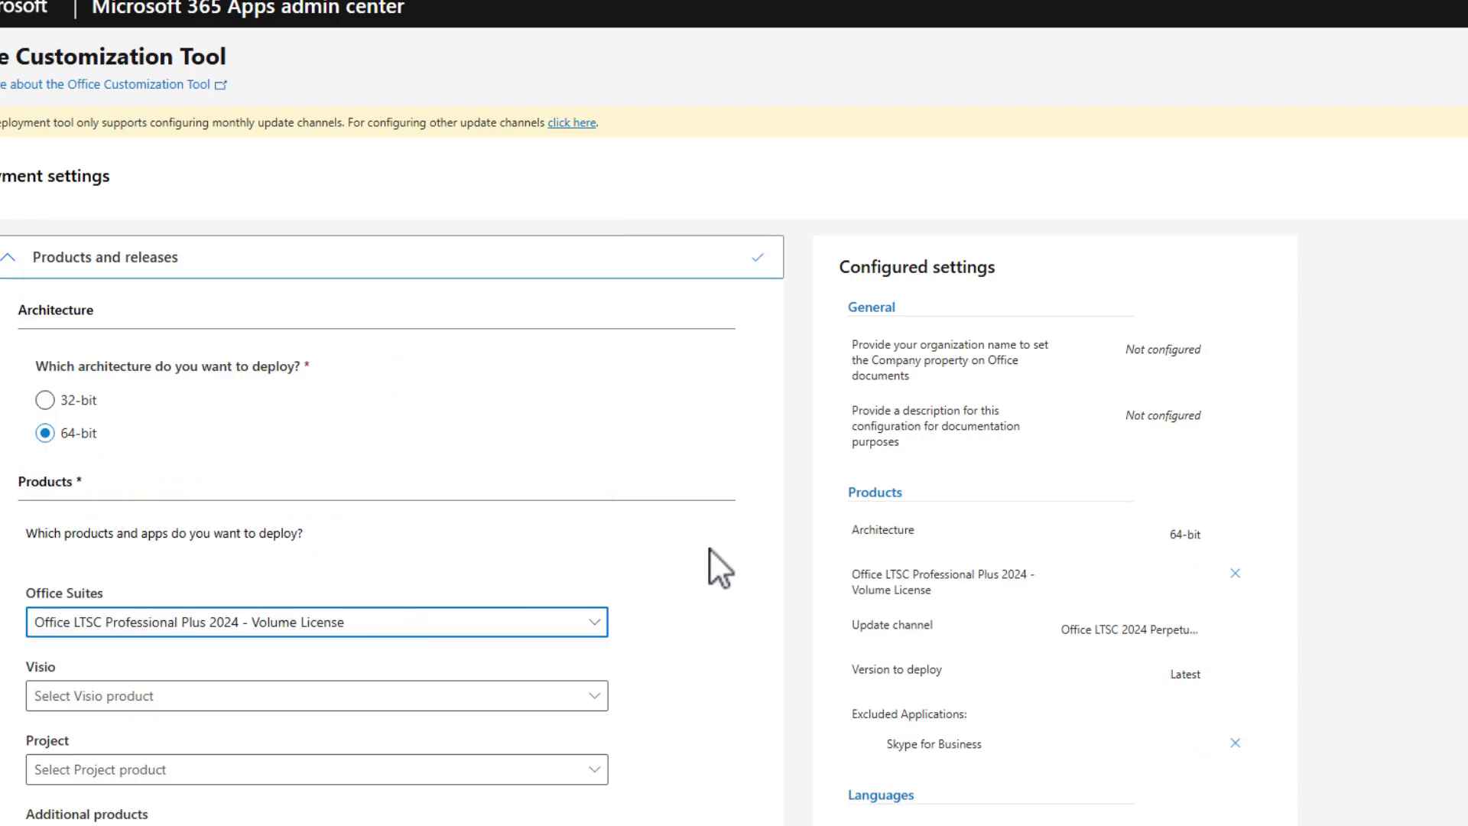
pyautogui.scroll(-8, 1203, 460)
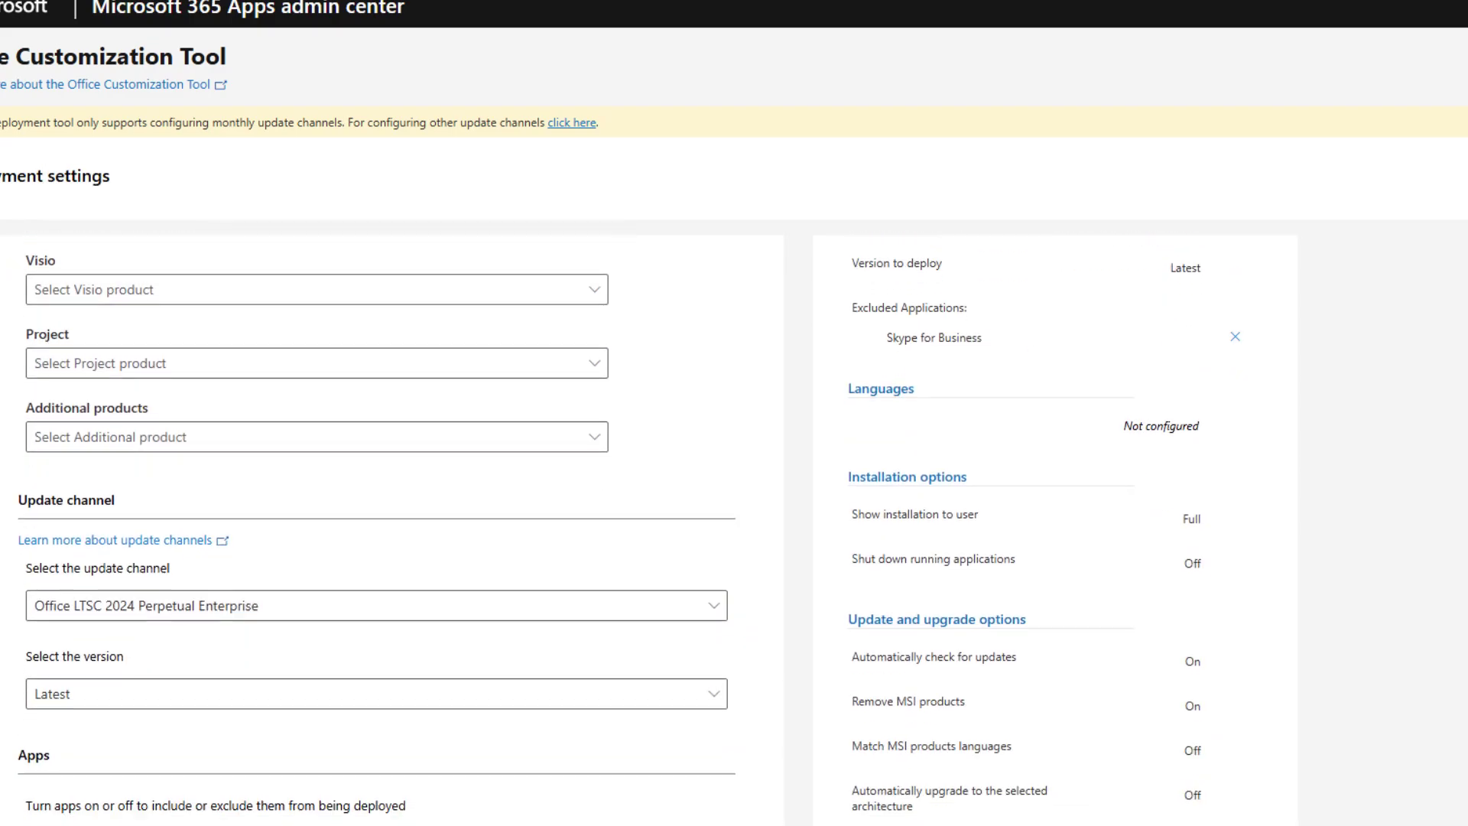
pyautogui.scroll(-3, 1203, 461)
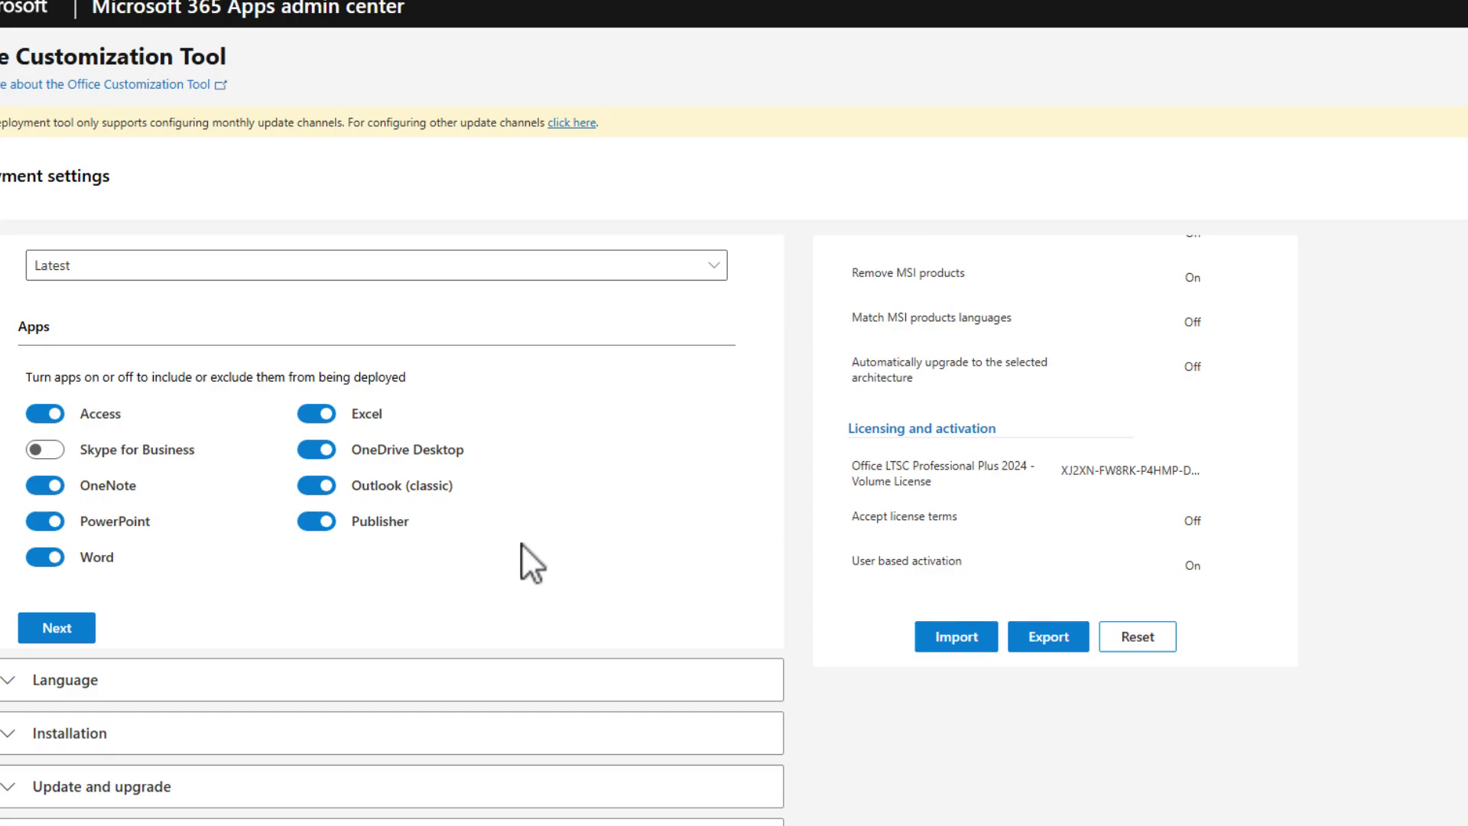
pyautogui.click(45, 413)
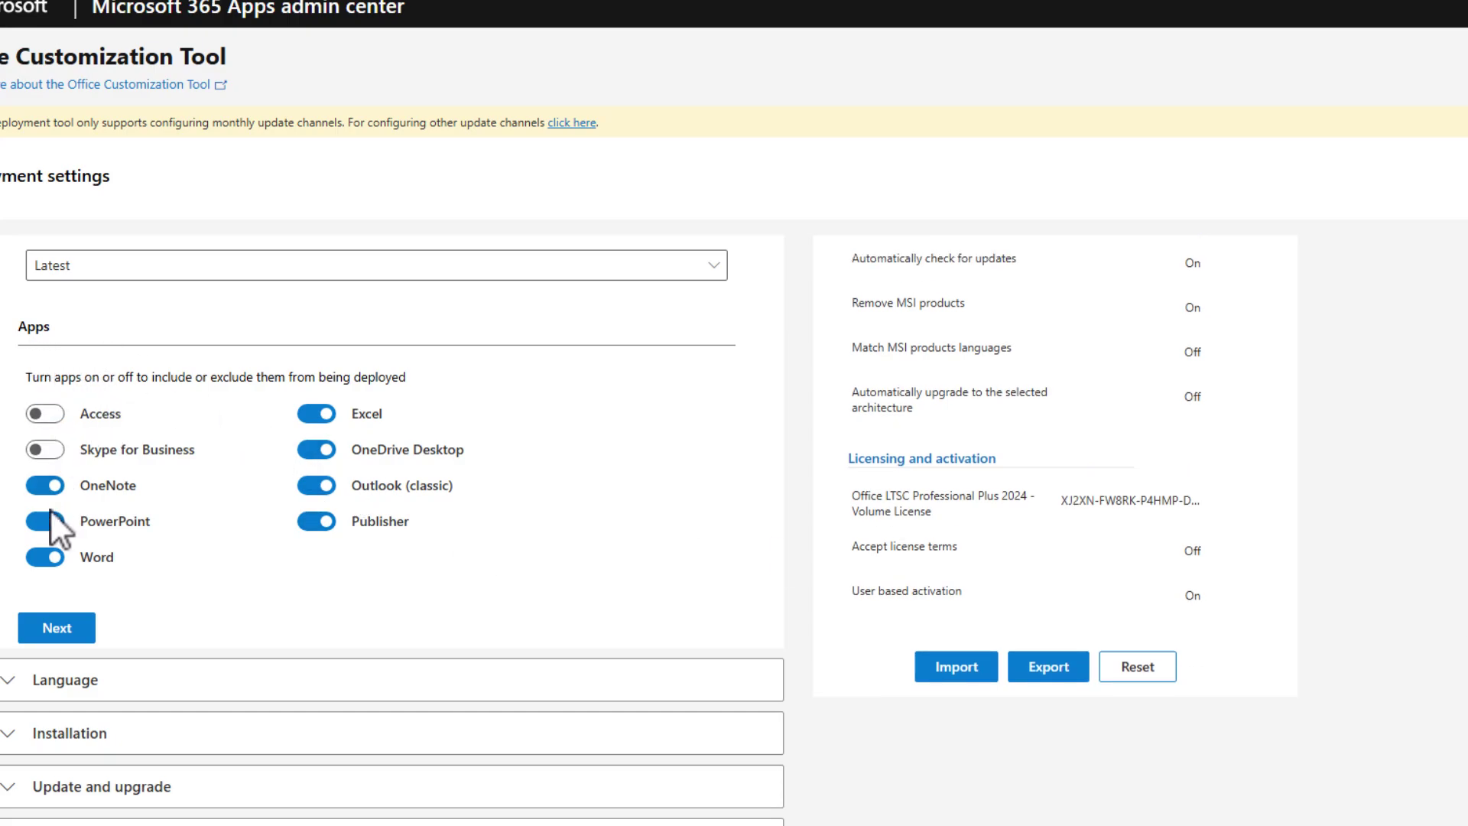
pyautogui.click(45, 486)
pyautogui.click(46, 521)
pyautogui.click(315, 520)
pyautogui.click(316, 486)
pyautogui.click(316, 449)
pyautogui.click(316, 414)
pyautogui.click(45, 557)
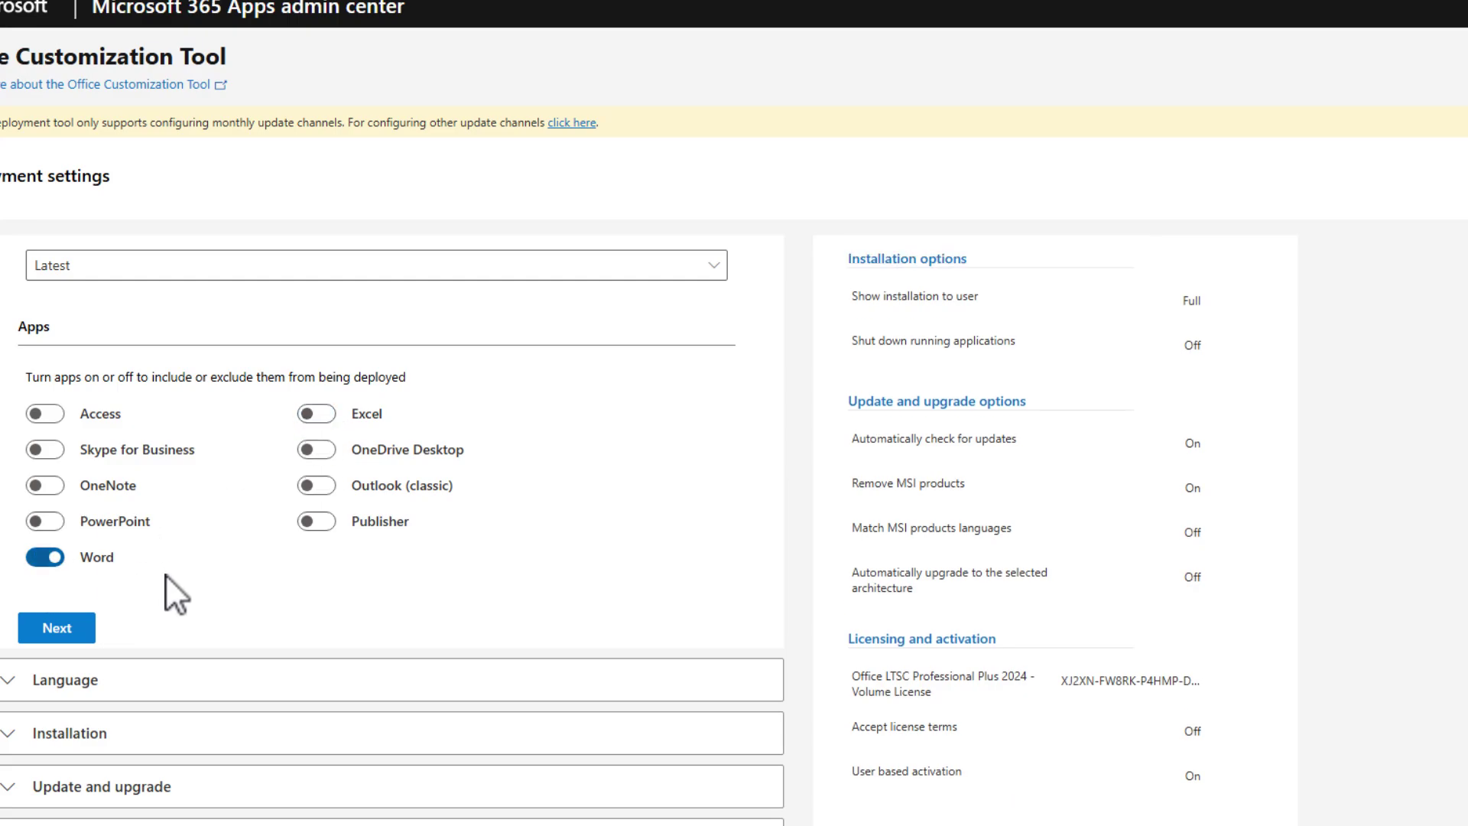
# Set the primary language of the deployment to English (United States).
pyautogui.click(19, 683)
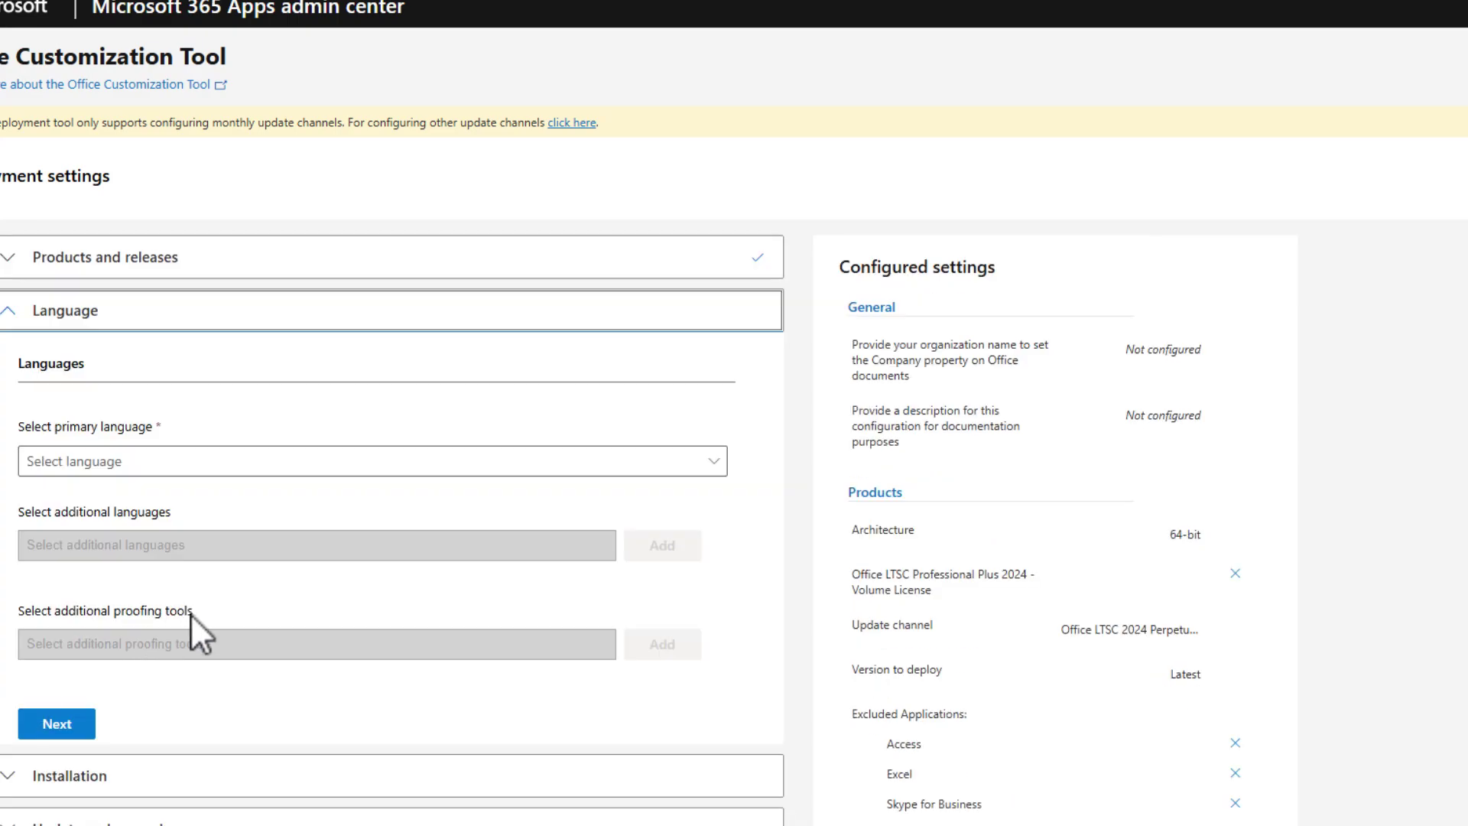
pyautogui.click(153, 465)
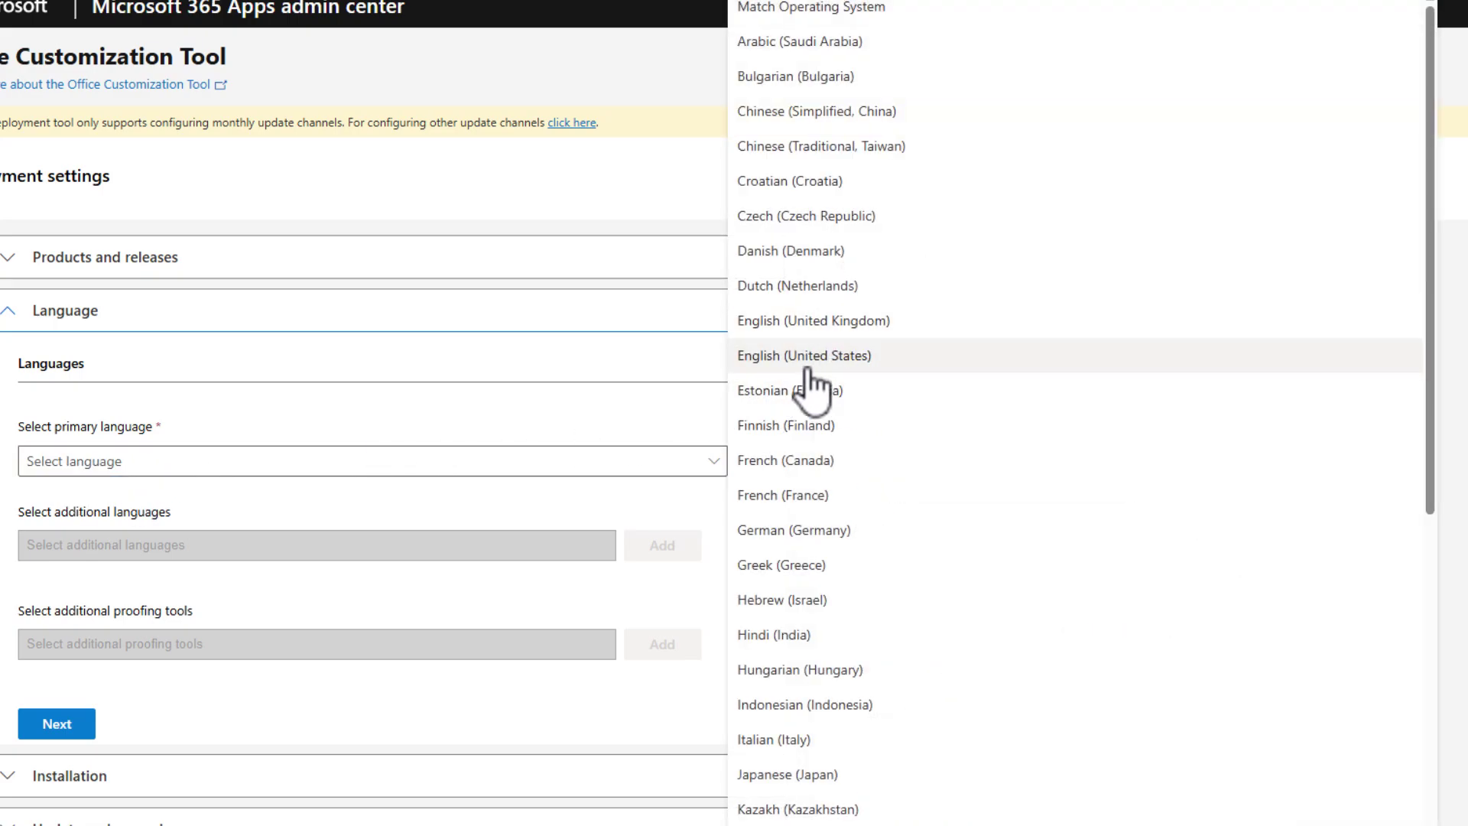
pyautogui.click(924, 361)
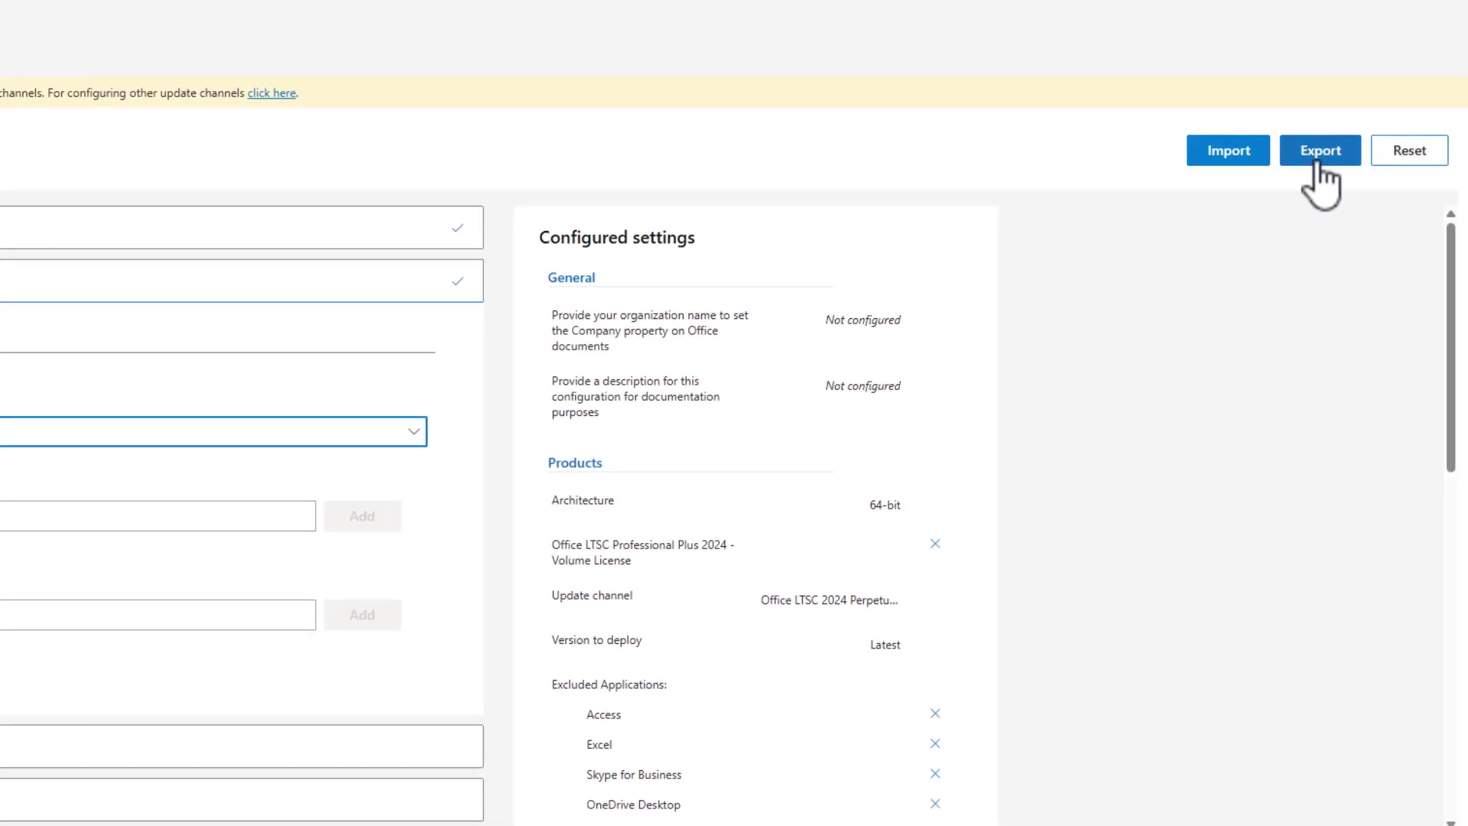
# Export the configuration with Office Open XML formats as the default, accepting the license terms and using the file name Configuration.
pyautogui.click(1312, 158)
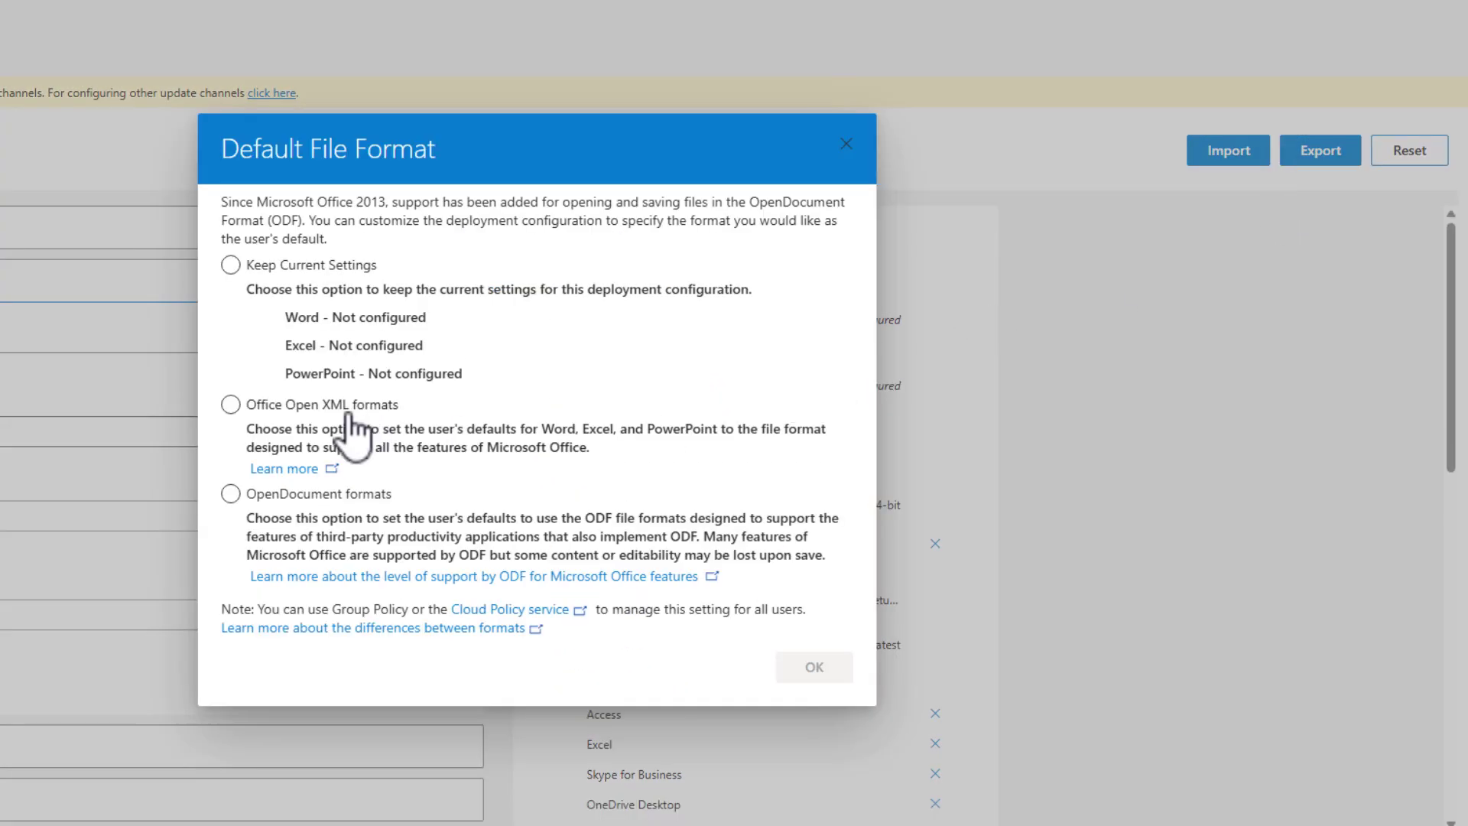
pyautogui.click(231, 405)
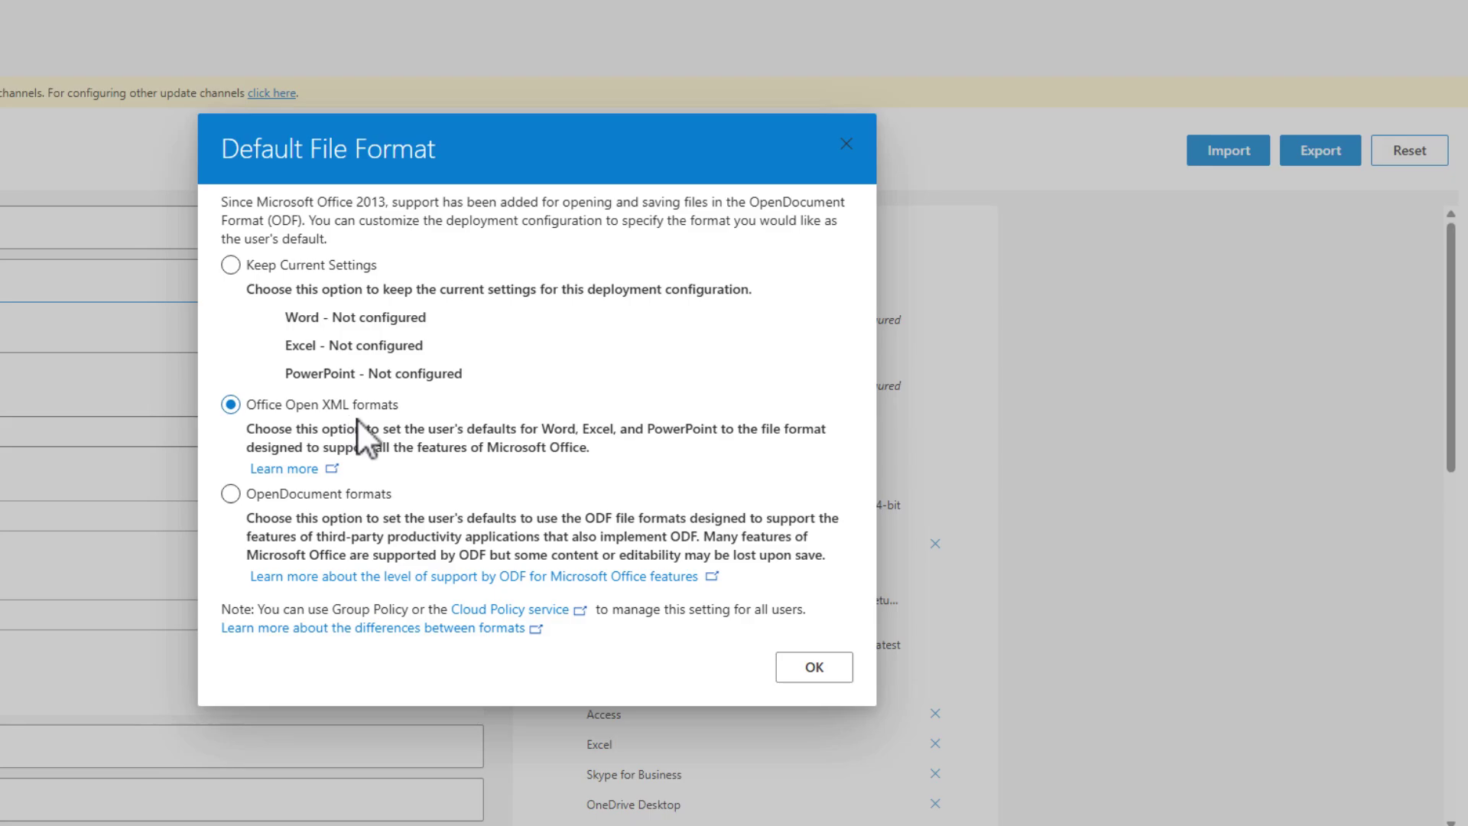
pyautogui.click(813, 669)
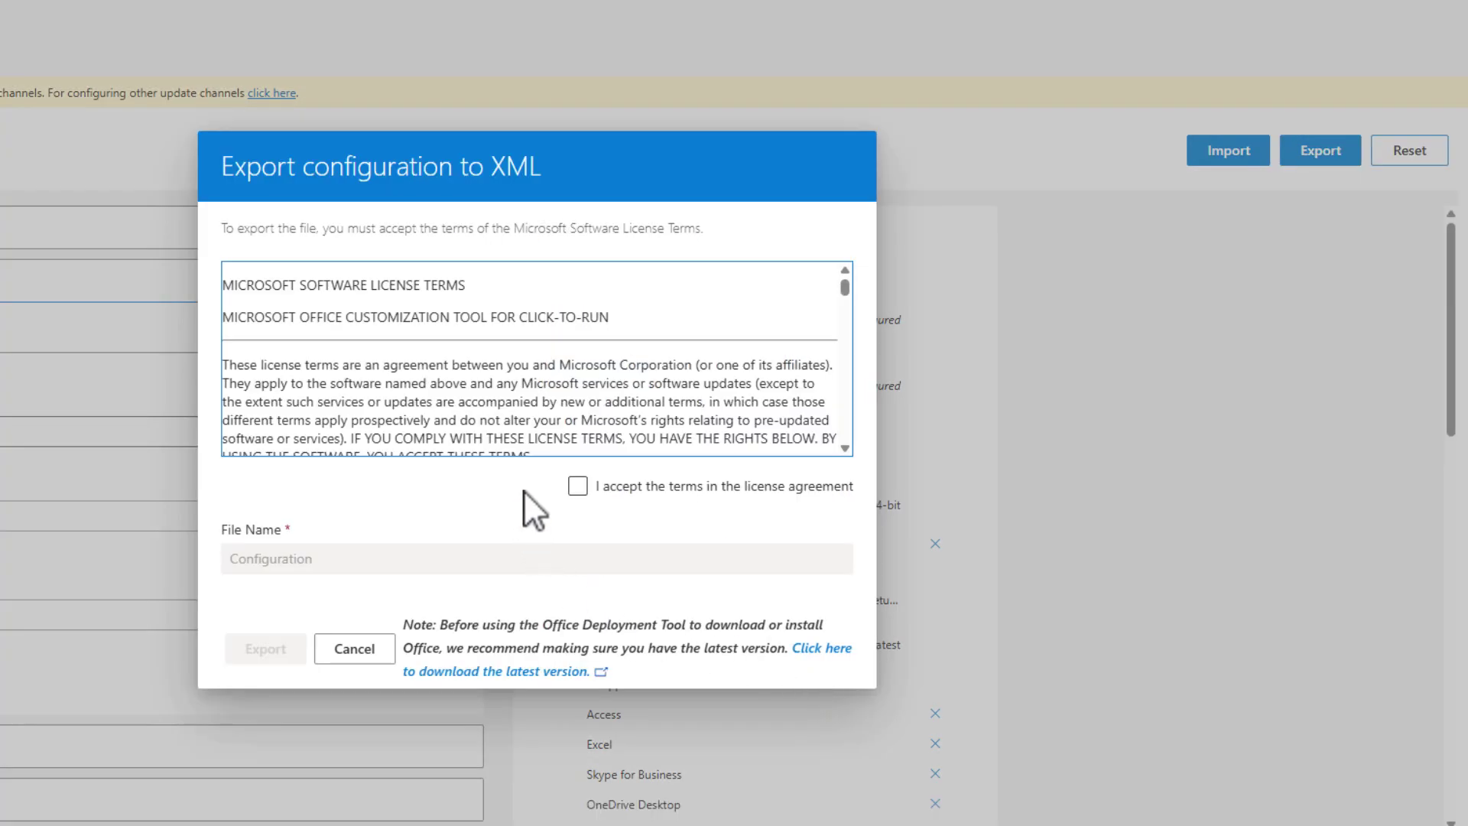
pyautogui.click(578, 486)
pyautogui.click(265, 648)
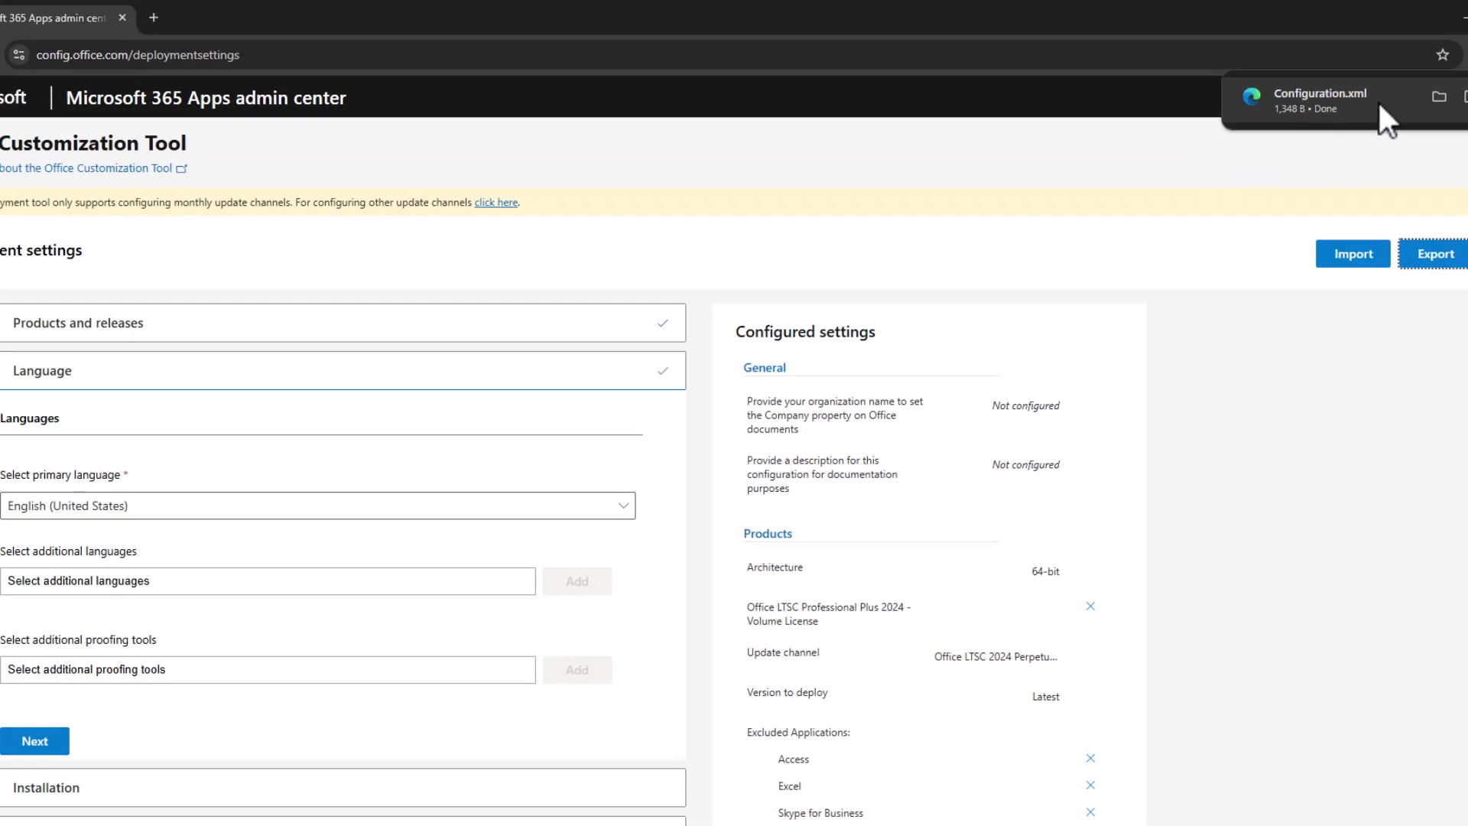
# Search for "office deployment tool" in a new browser tab and download the tool from Microsoft's official download page.
pyautogui.click(152, 18)
pyautogui.write('office de')
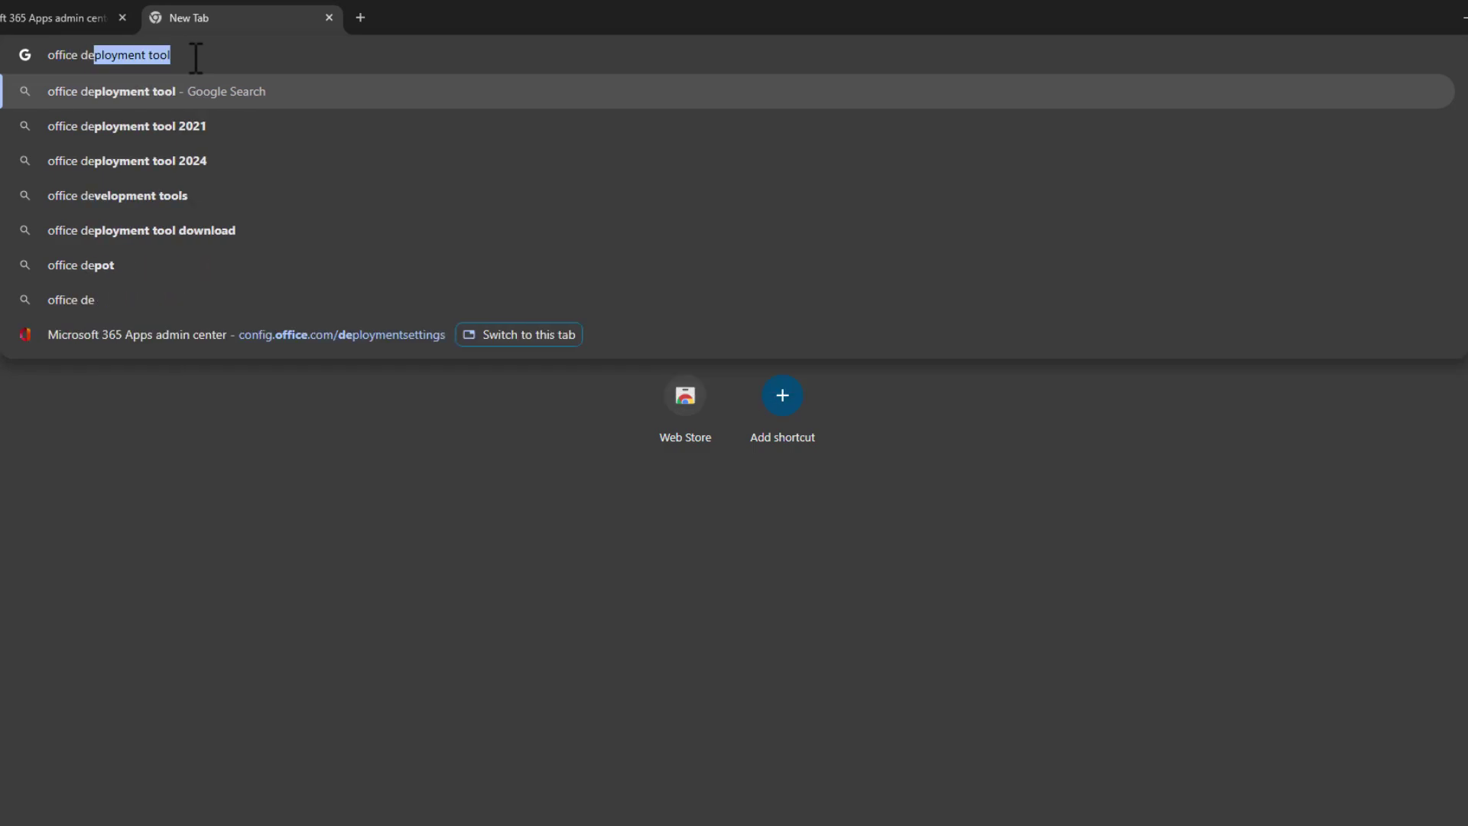
pyautogui.press('Right')
pyautogui.press('Return')
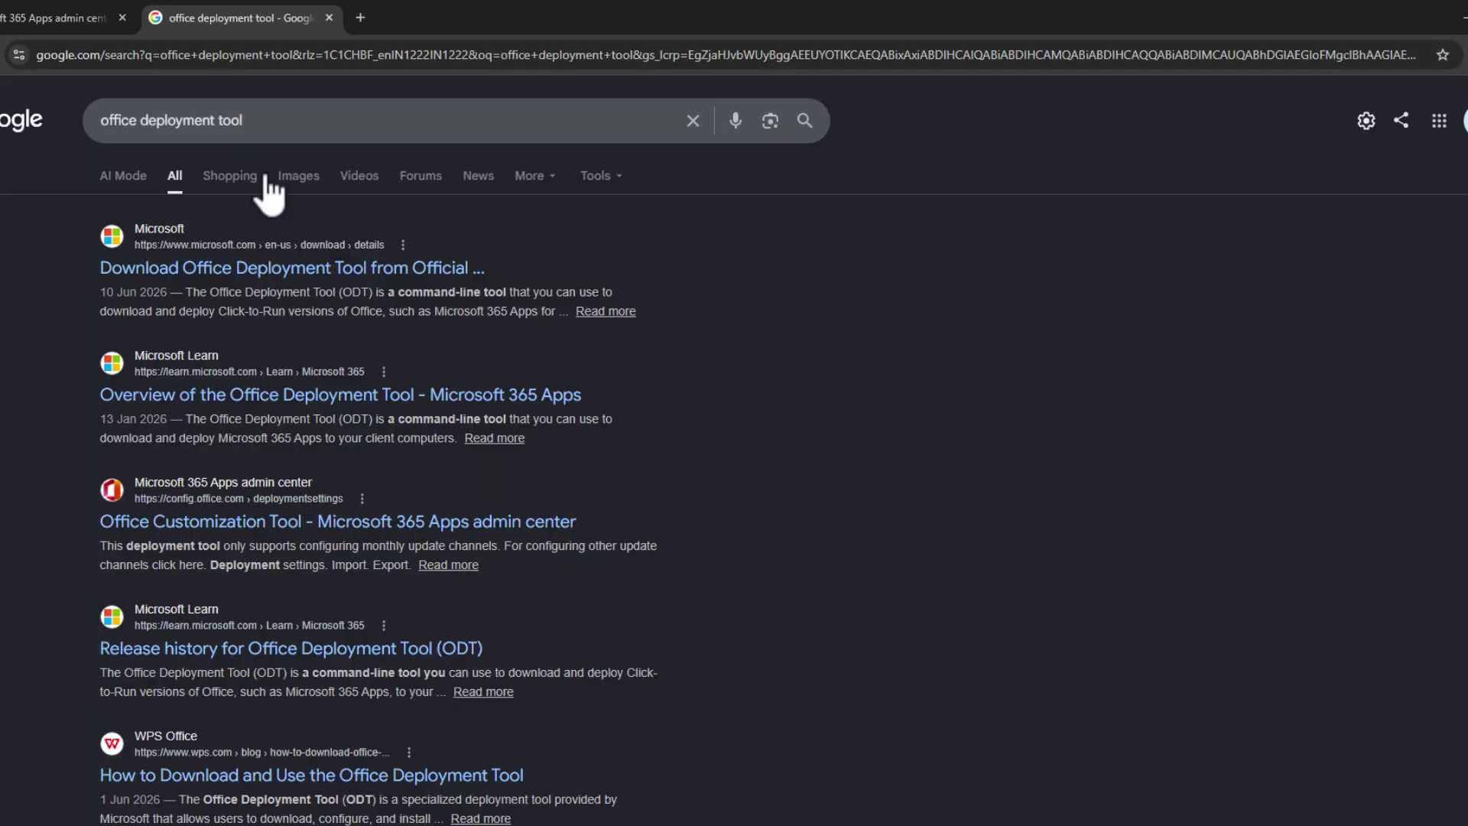
pyautogui.click(263, 269)
pyautogui.click(880, 658)
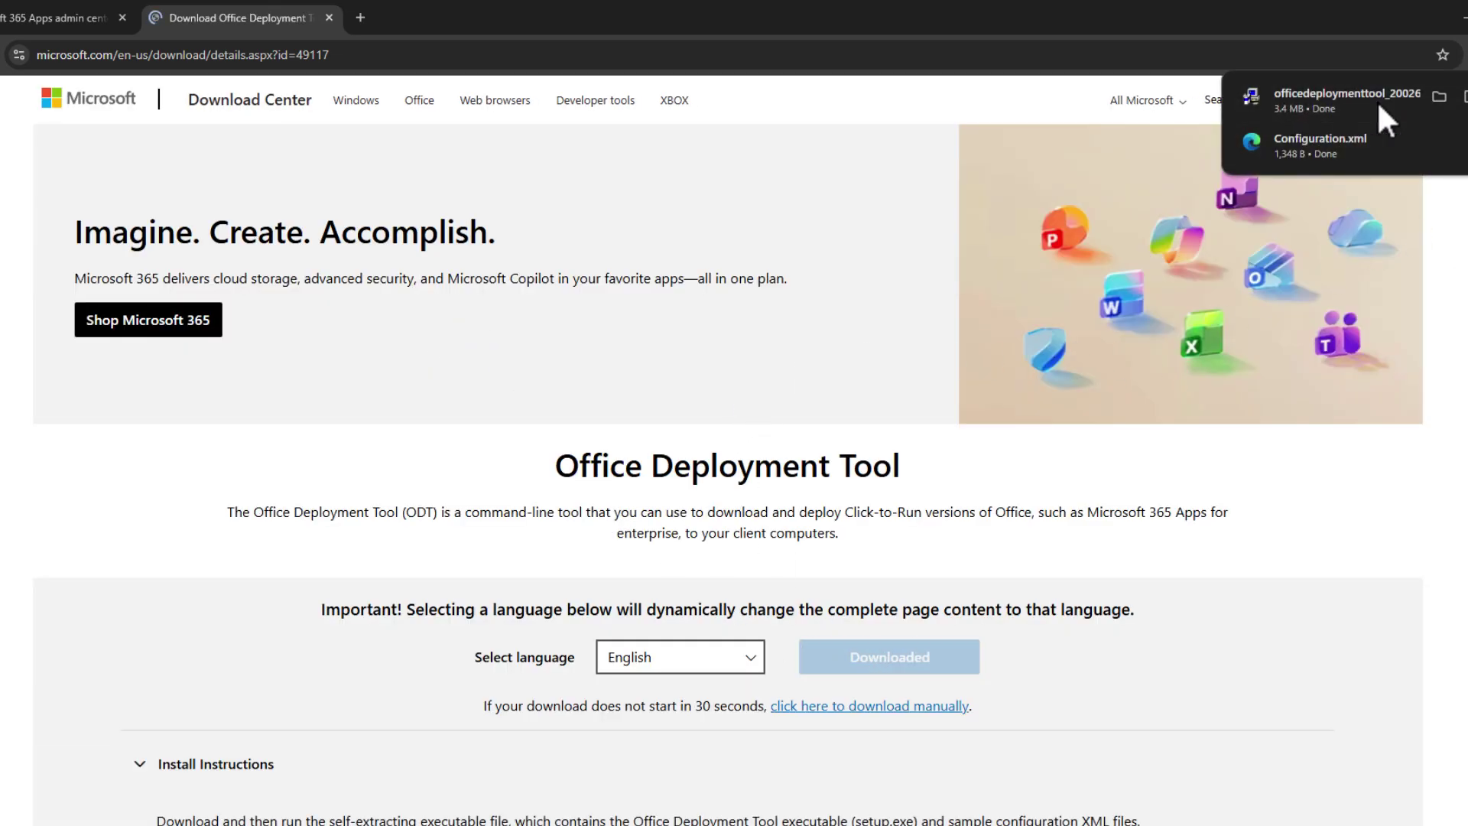
# Run the downloaded Office Deployment Tool, accept its license terms and extract its files to the Downloads folder.
pyautogui.click(1377, 99)
pyautogui.click(664, 599)
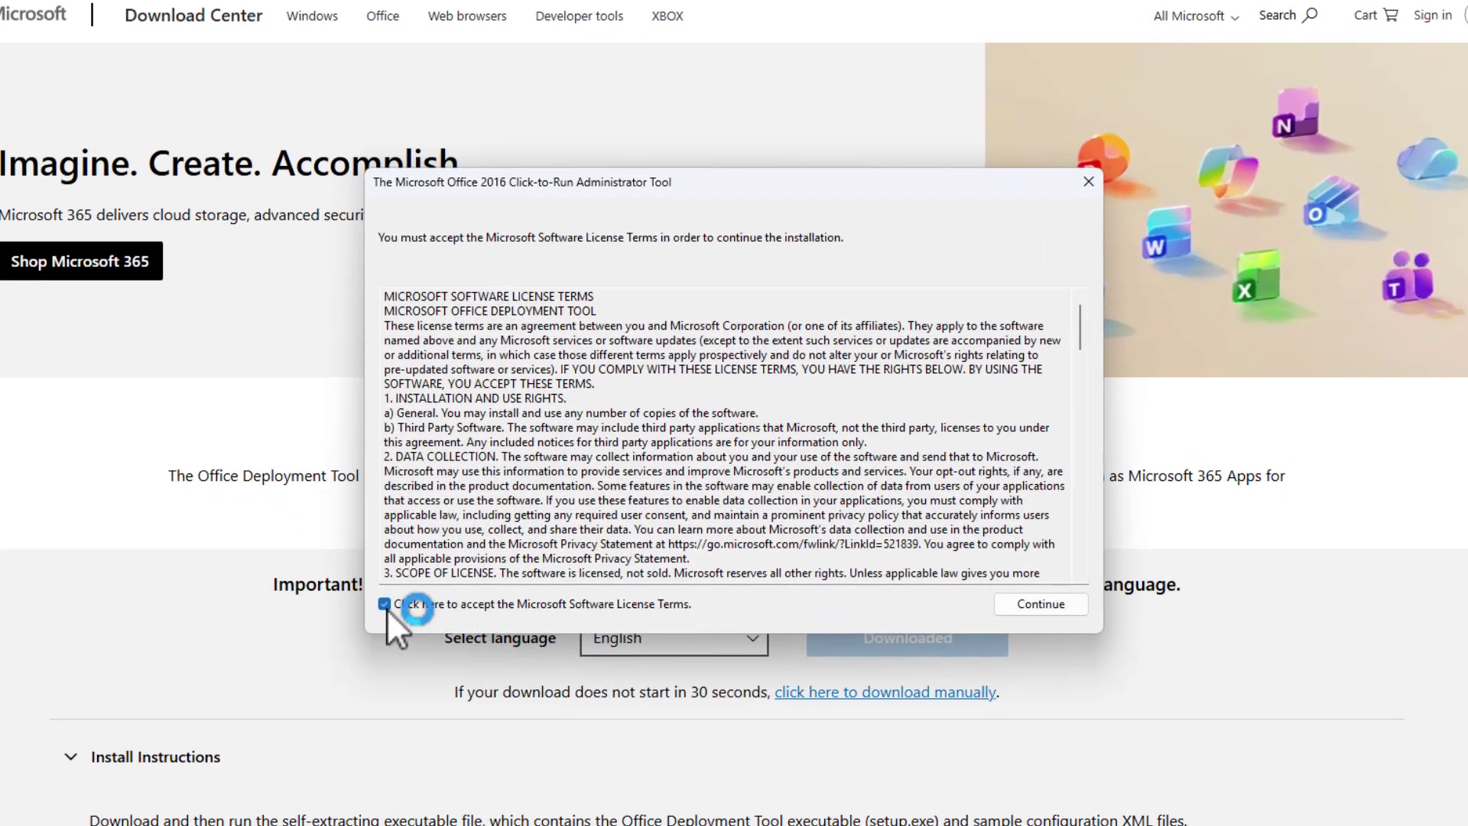
pyautogui.click(1059, 604)
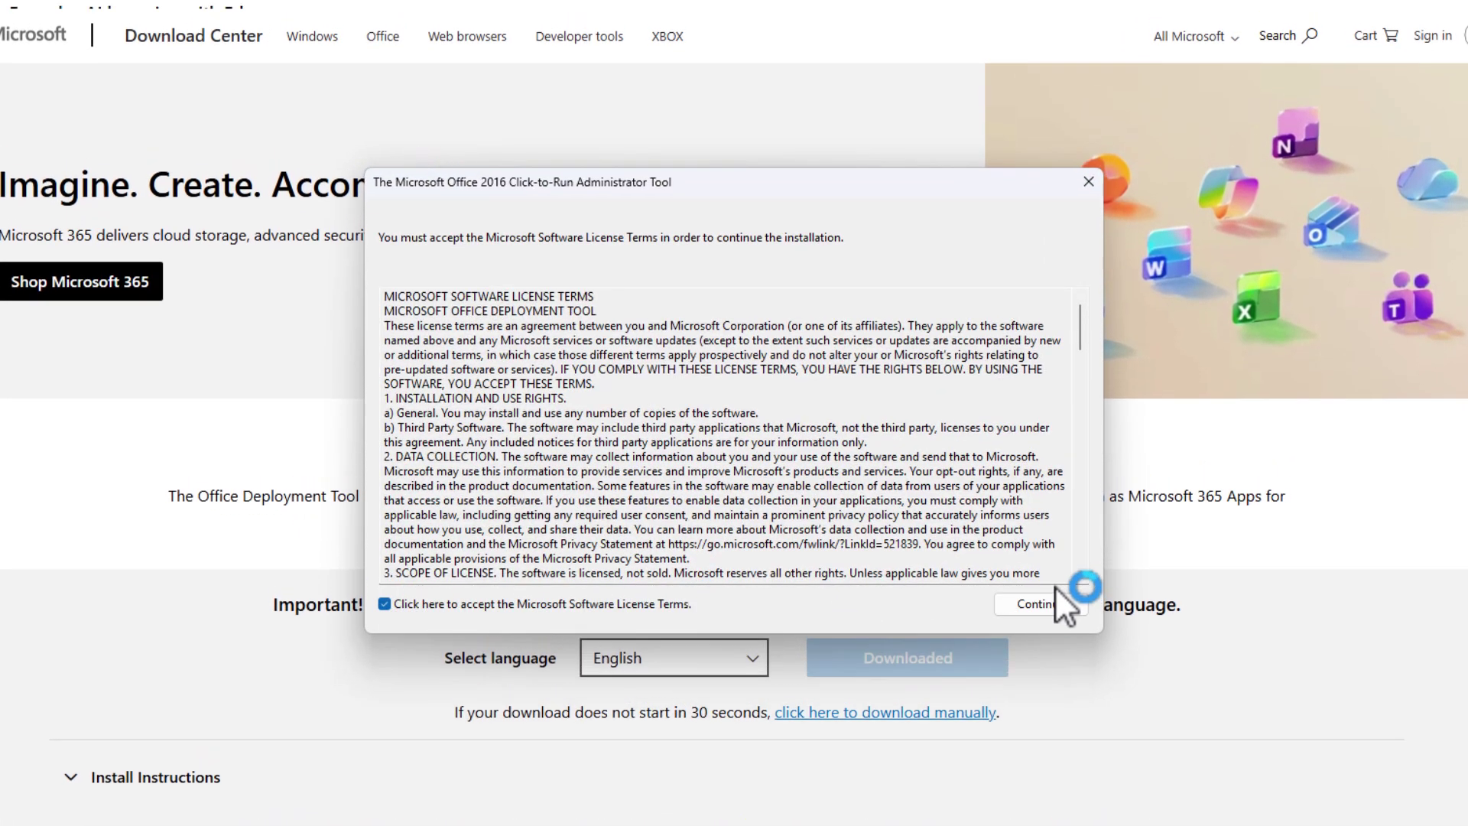
pyautogui.click(648, 420)
pyautogui.click(769, 590)
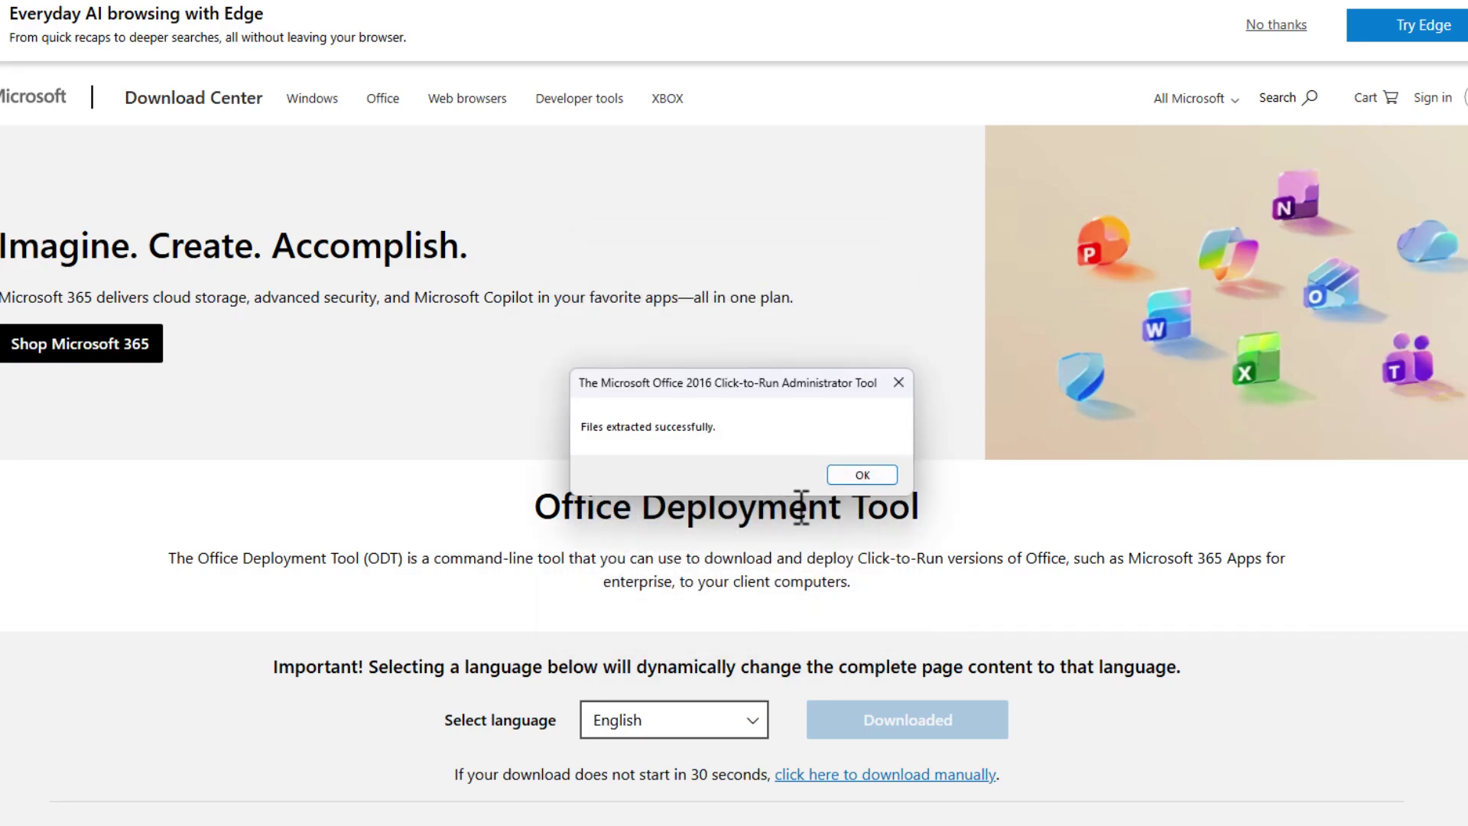
pyautogui.click(861, 475)
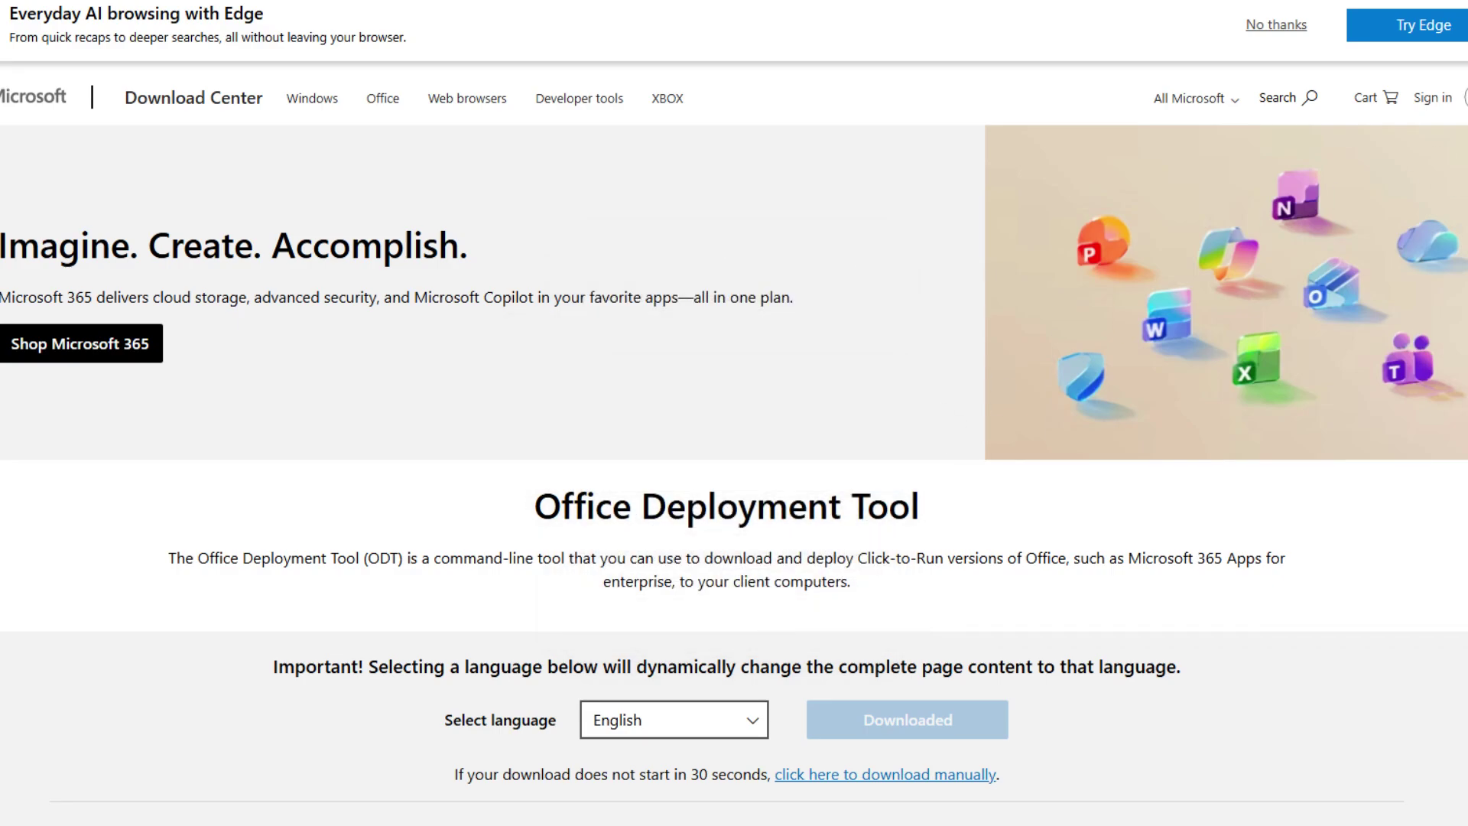
# Show the downloaded files in File Explorer and create a folder named "office" in Downloads.
pyautogui.click(1464, 55)
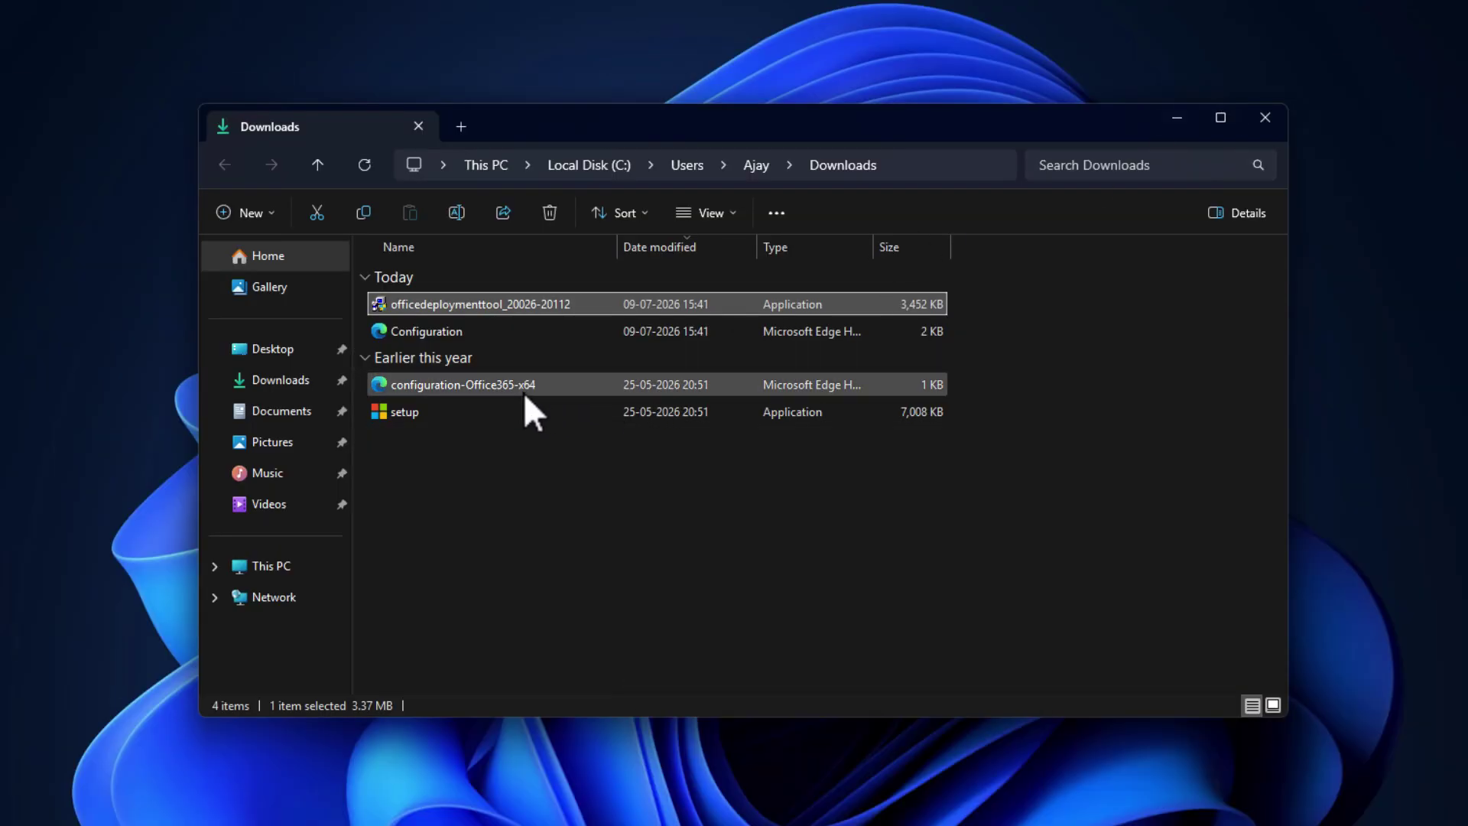
pyautogui.rightClick(468, 472)
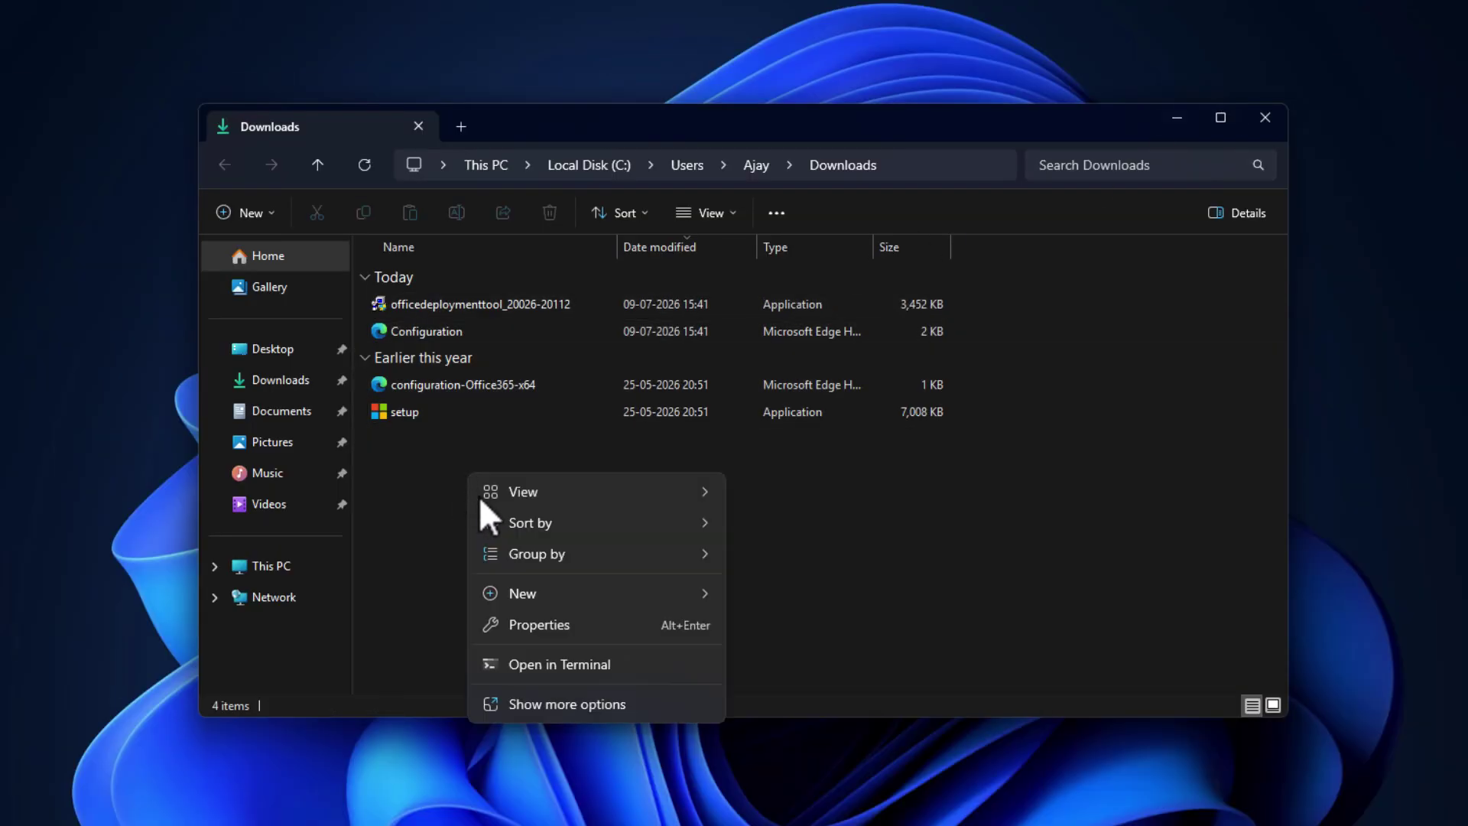
pyautogui.moveTo(683, 596)
pyautogui.click(783, 602)
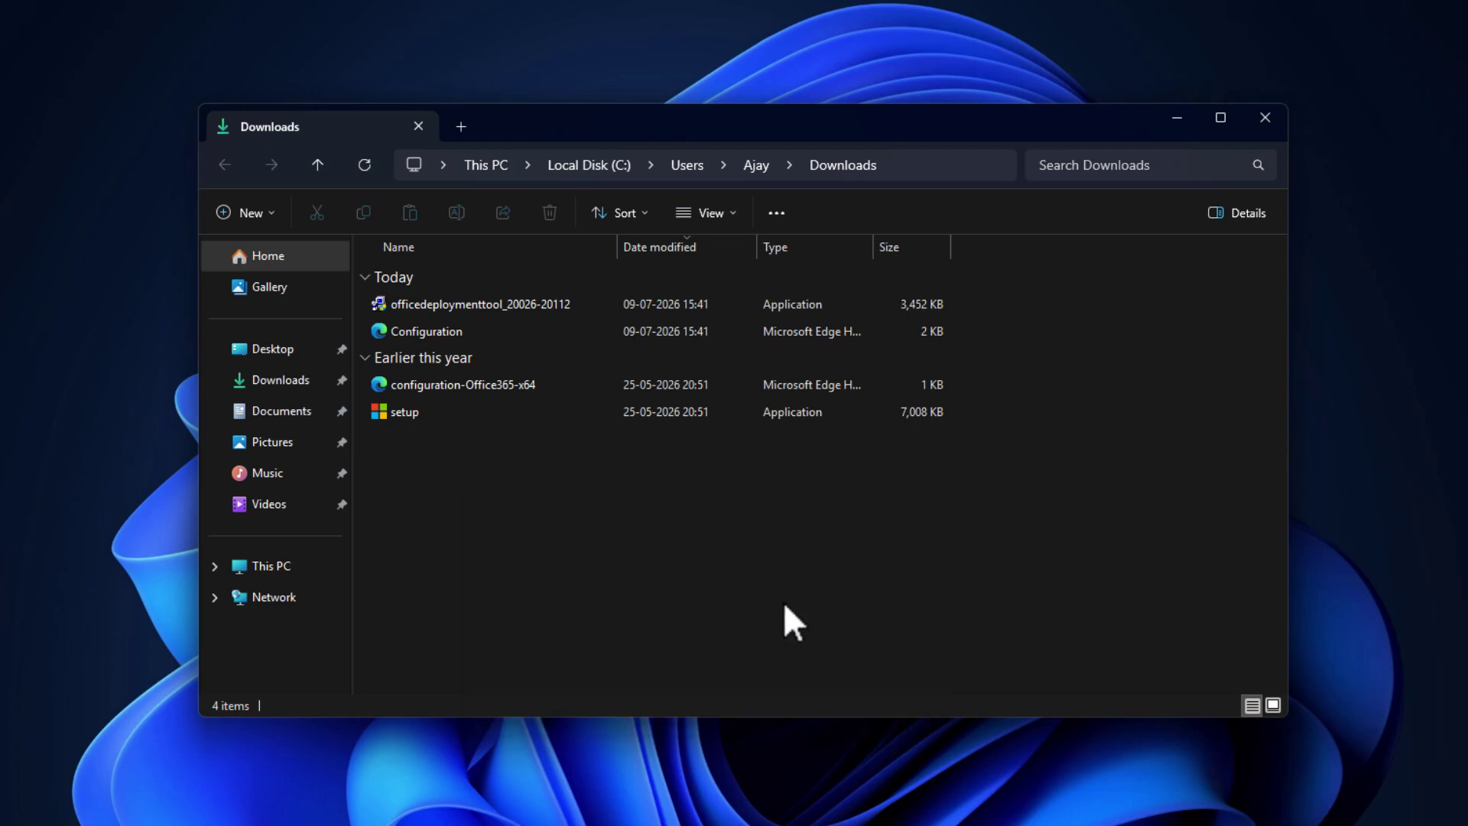
pyautogui.write('offi')
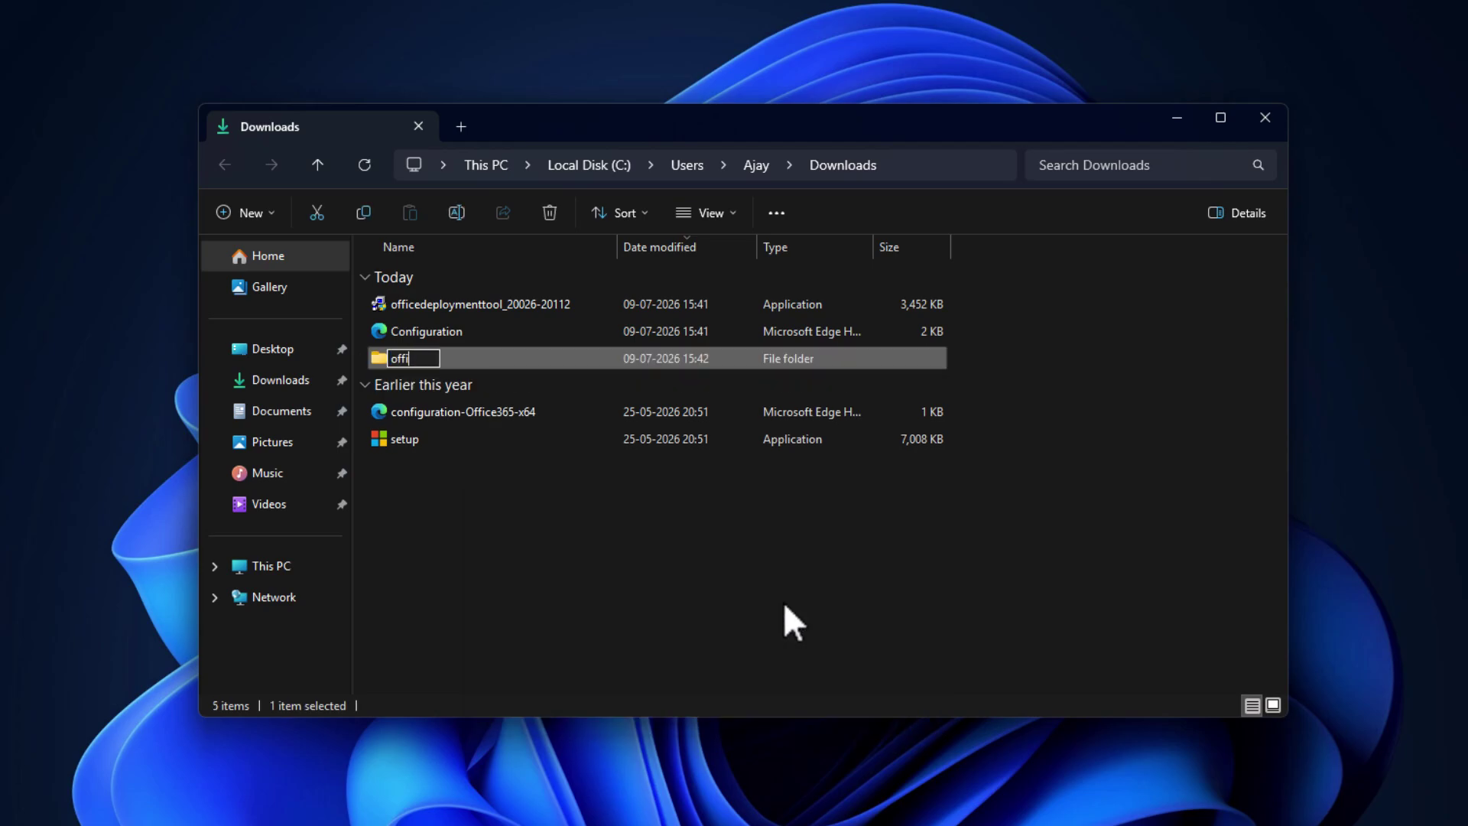
pyautogui.press('Return')
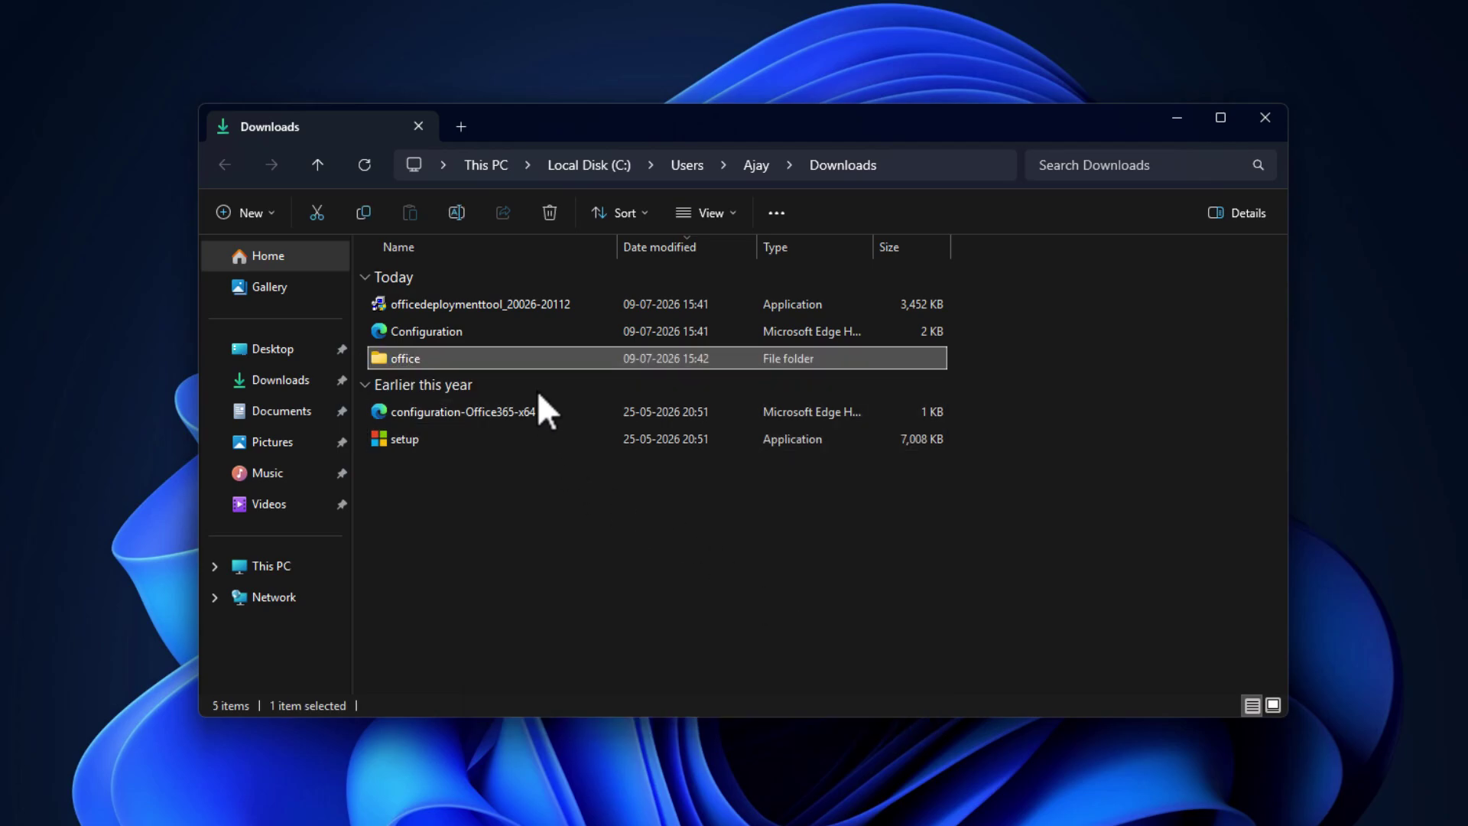
# Move the Configuration and setup files into the office folder and open that folder.
pyautogui.click(506, 337)
pyautogui.keyDown('ctrl'); pyautogui.click(515, 438); pyautogui.keyUp('ctrl')
pyautogui.moveTo(476, 443); pyautogui.dragTo(465, 361)
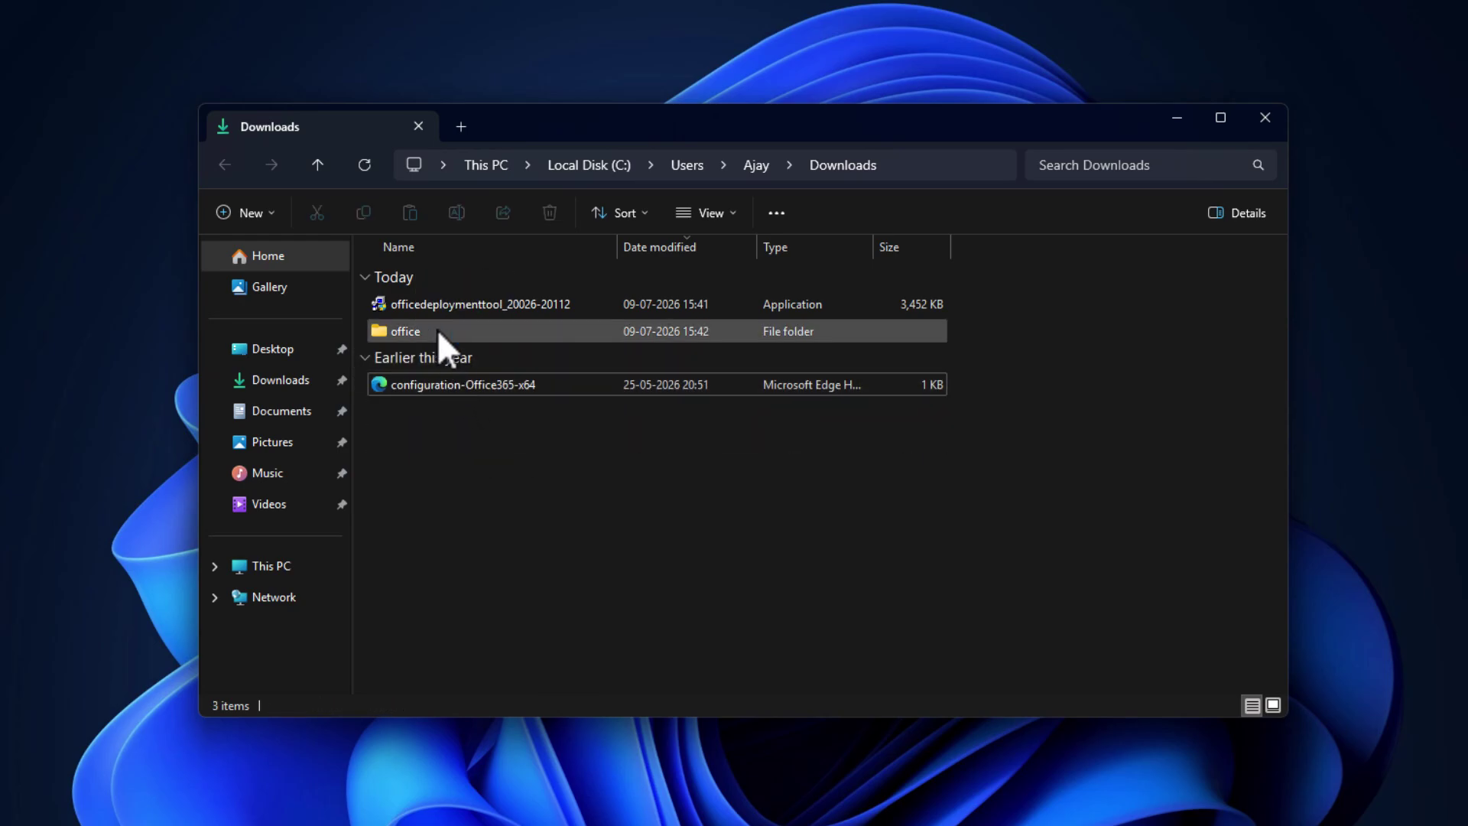
pyautogui.doubleClick(443, 333)
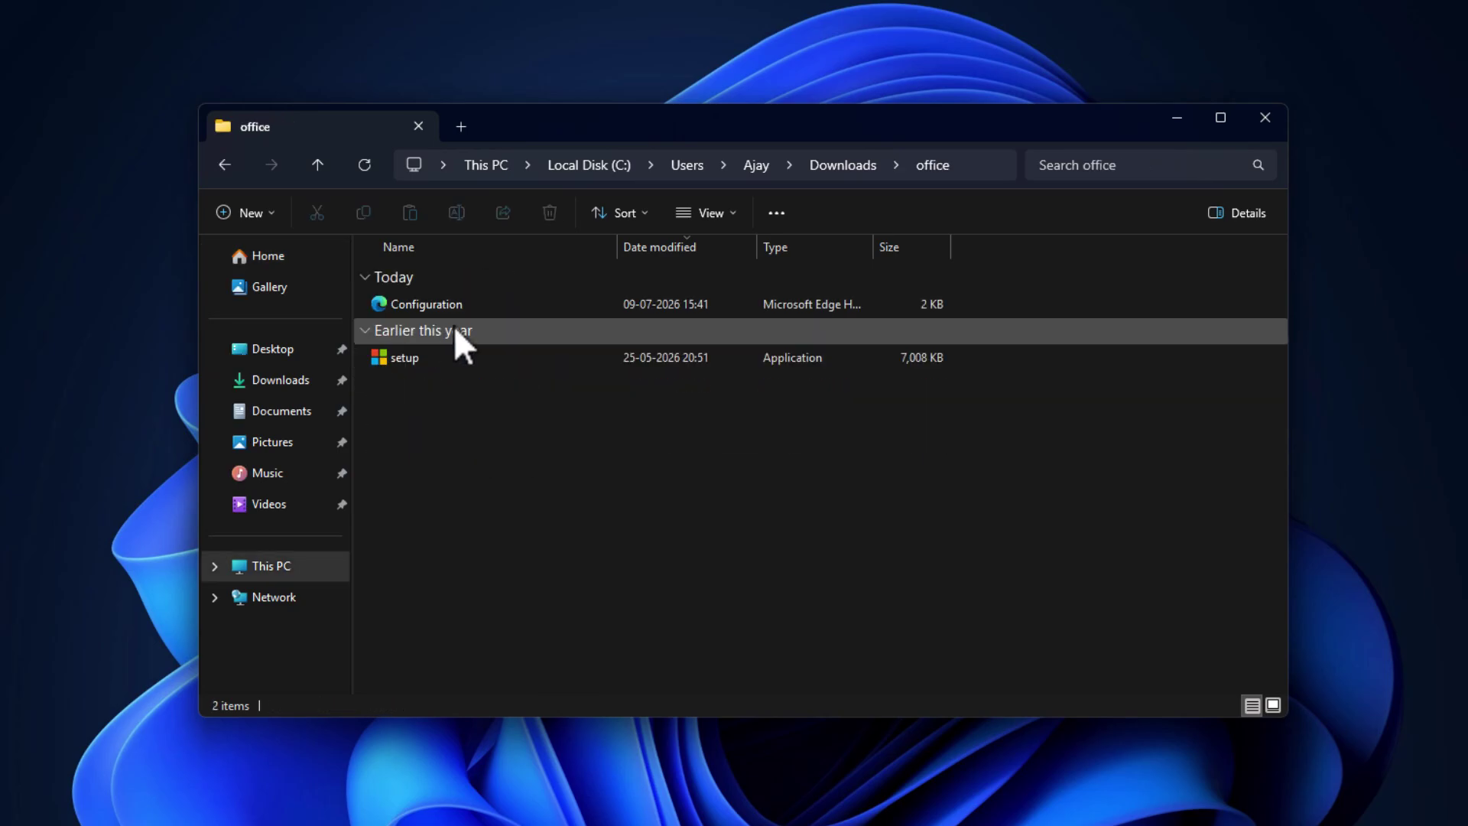
# Copy the full path of the office folder to the clipboard.
pyautogui.click(951, 172)
pyautogui.rightClick(655, 216)
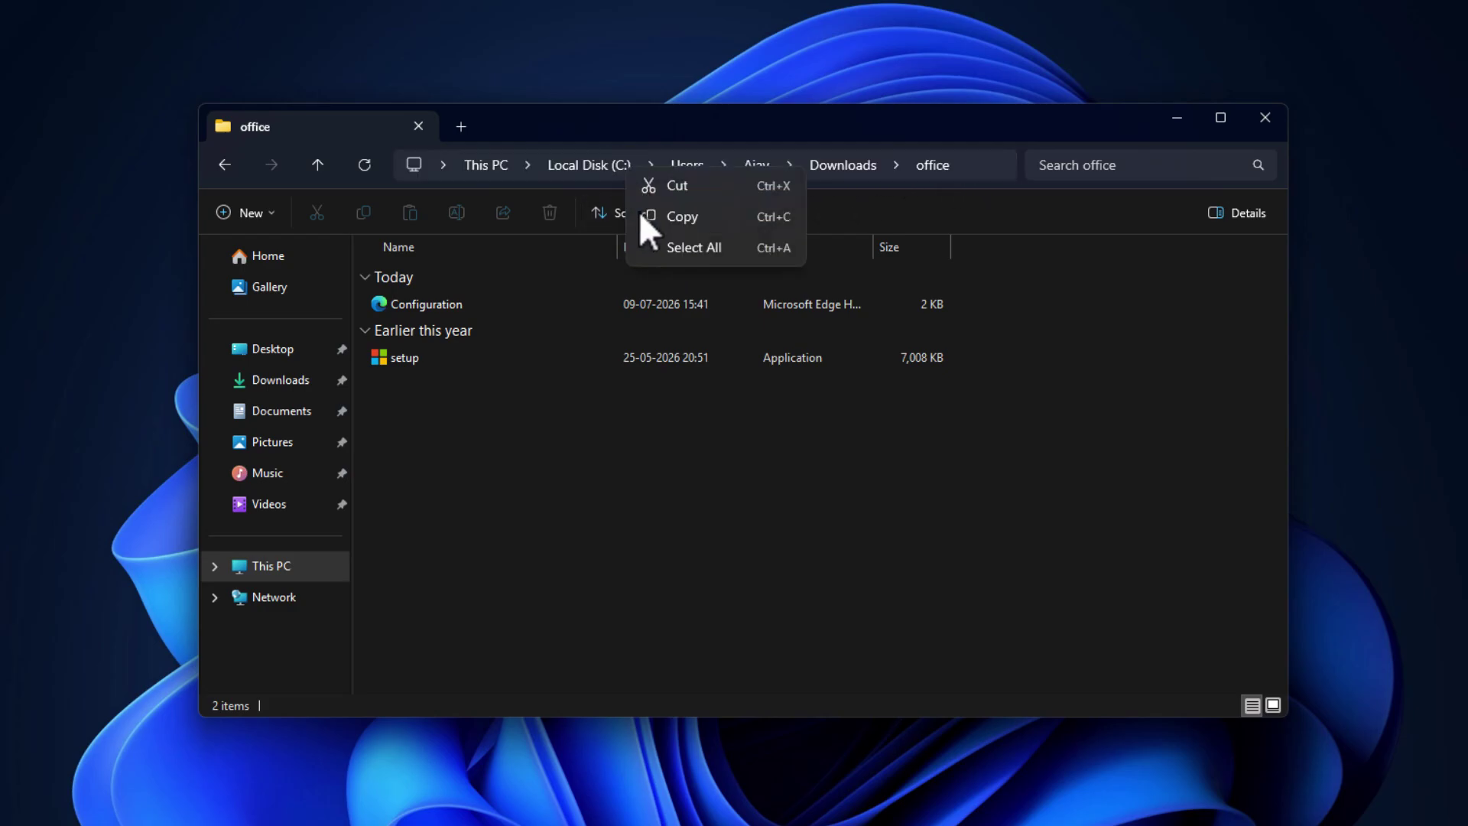
pyautogui.click(884, 176)
pyautogui.moveTo(595, 165); pyautogui.dragTo(348, 167)
pyautogui.rightClick(488, 165)
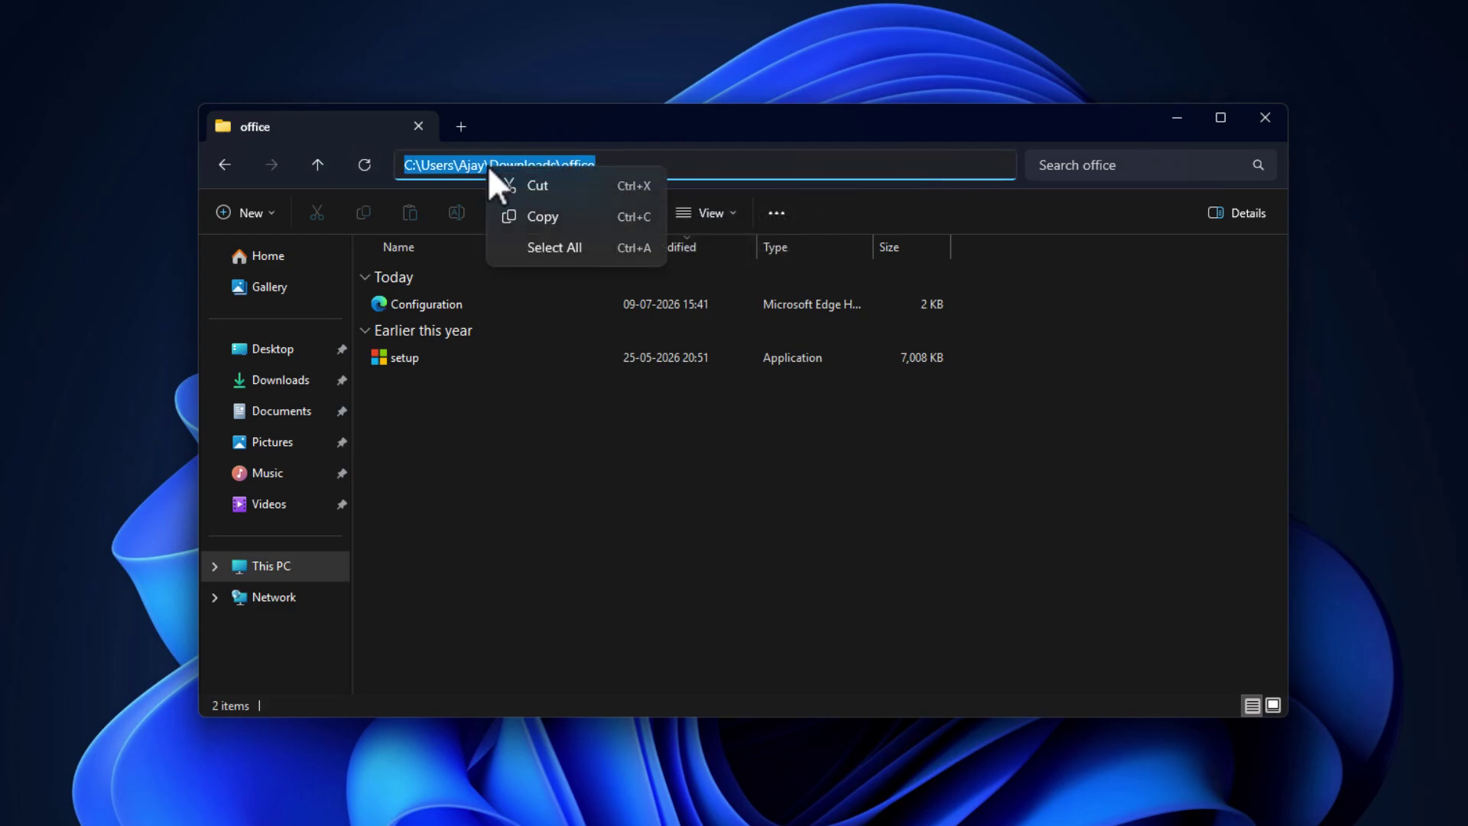
pyautogui.click(533, 215)
# Search Windows for "cmd" and open Command Prompt as administrator, approving the elevation request.
pyautogui.press('super')
pyautogui.write('cmd')
pyautogui.rightClick(588, 347)
pyautogui.click(600, 362)
pyautogui.click(659, 566)
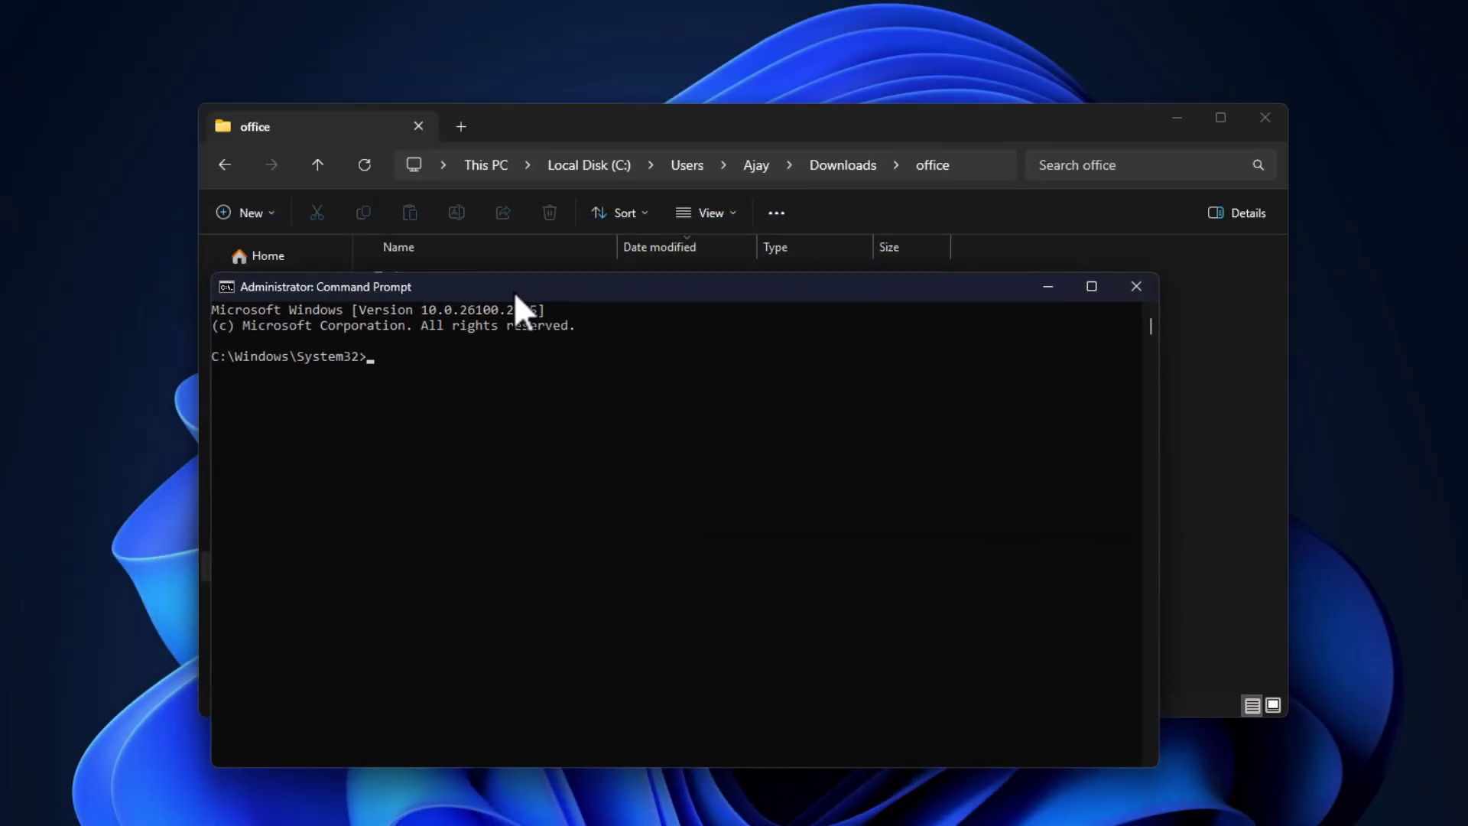
# Change the command line's working directory to the office folder in Downloads using the copied path.
pyautogui.write('cd')
pyautogui.hotkey('ctrl', 'v')
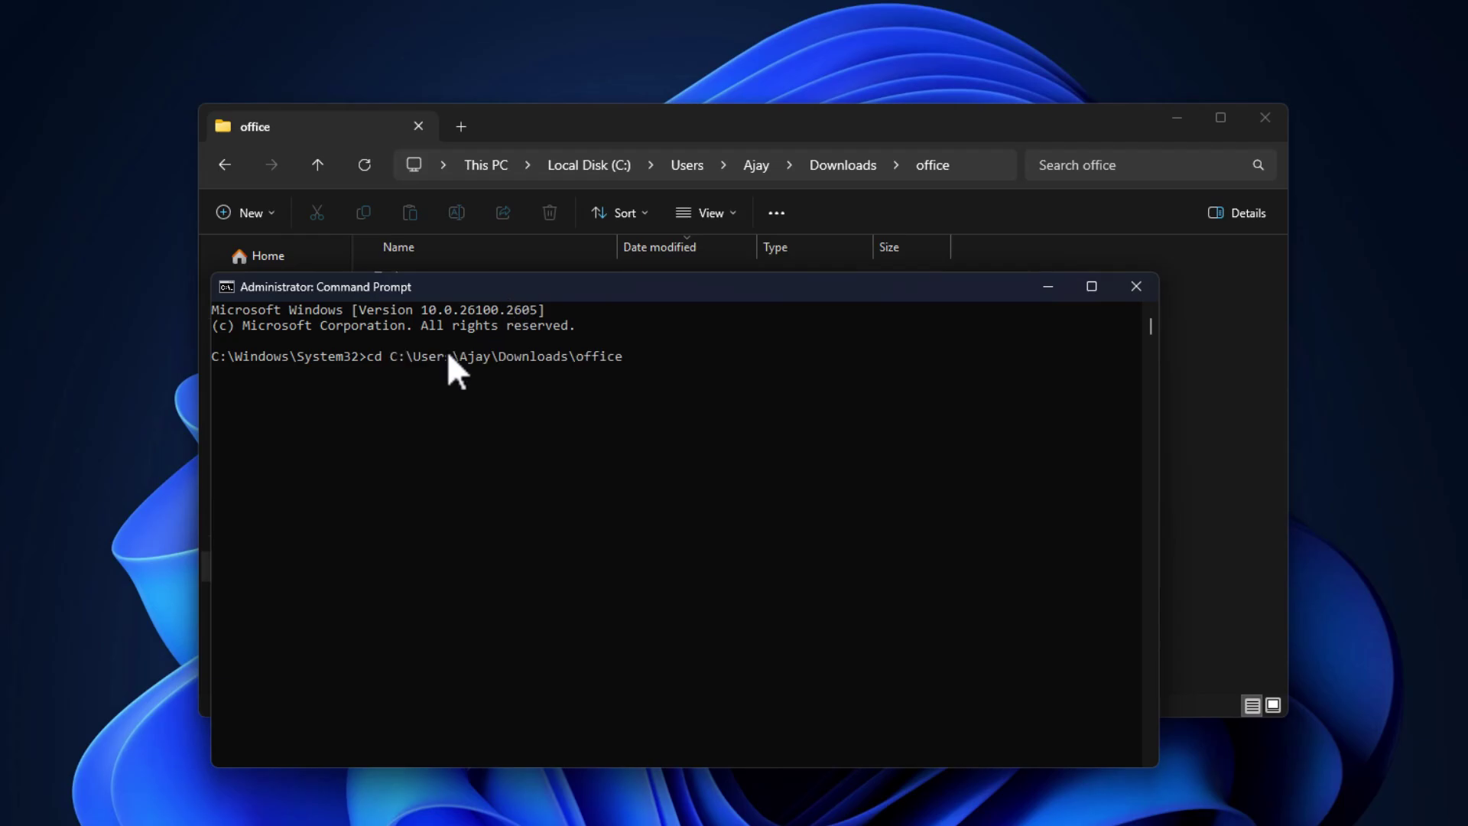
pyautogui.press('Return')
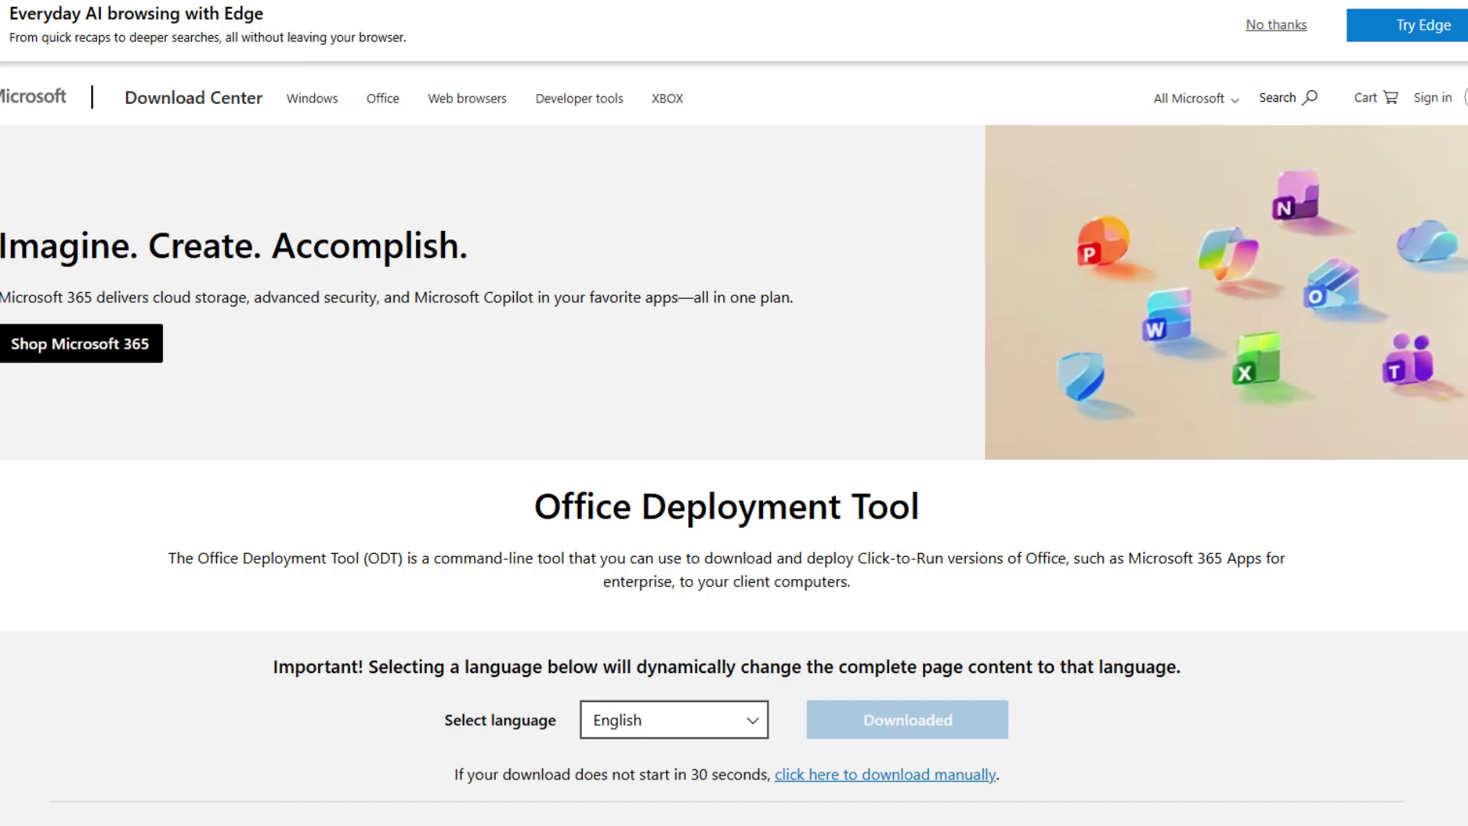
# Switch to Chrome, search for "office deployment tool 2024" in a new tab and open the Microsoft Learn article "Deploy Office LTSC 2024".
pyautogui.hotkey('ctrl', 't')
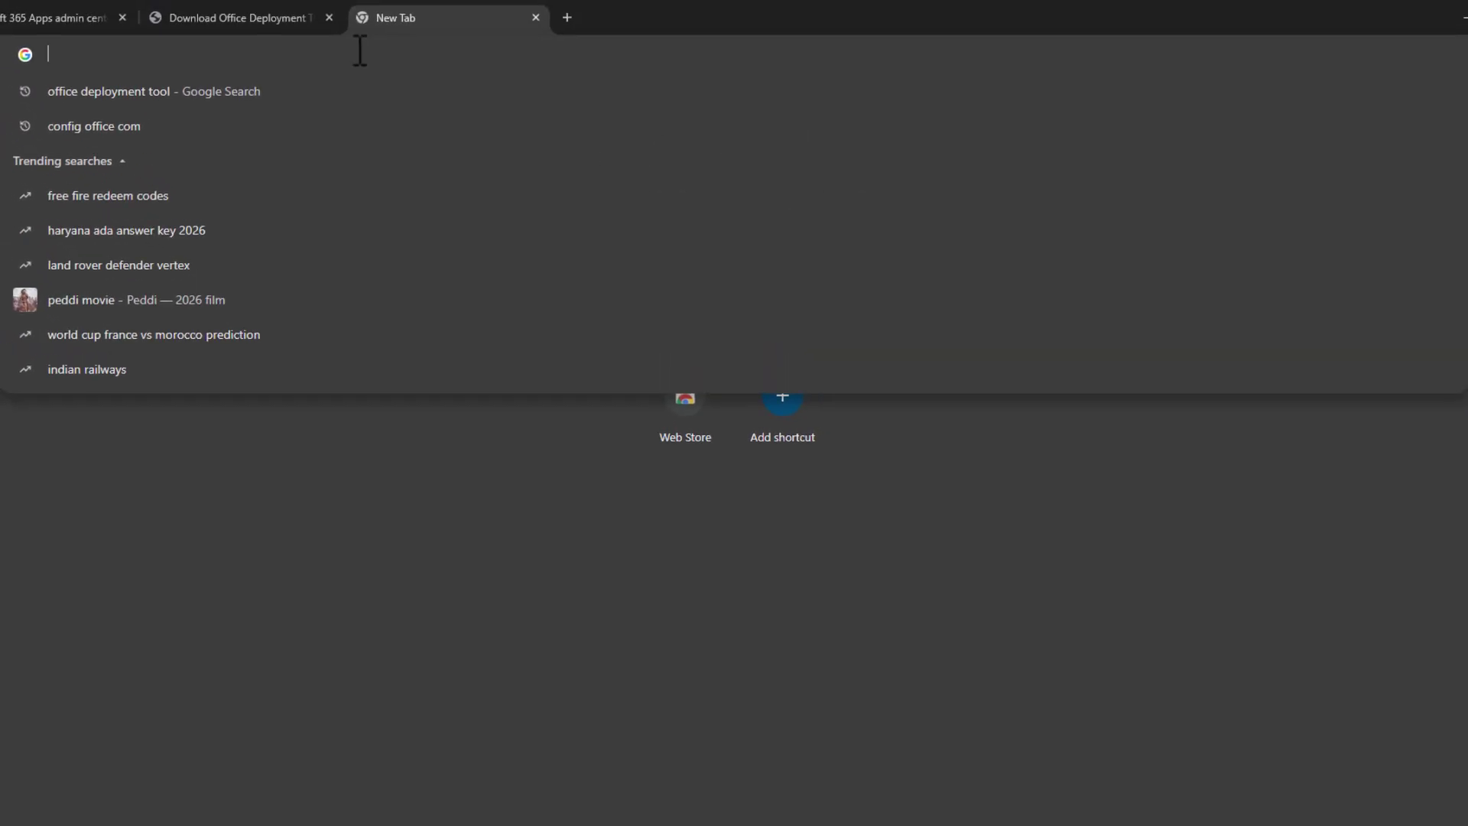
pyautogui.write('office de')
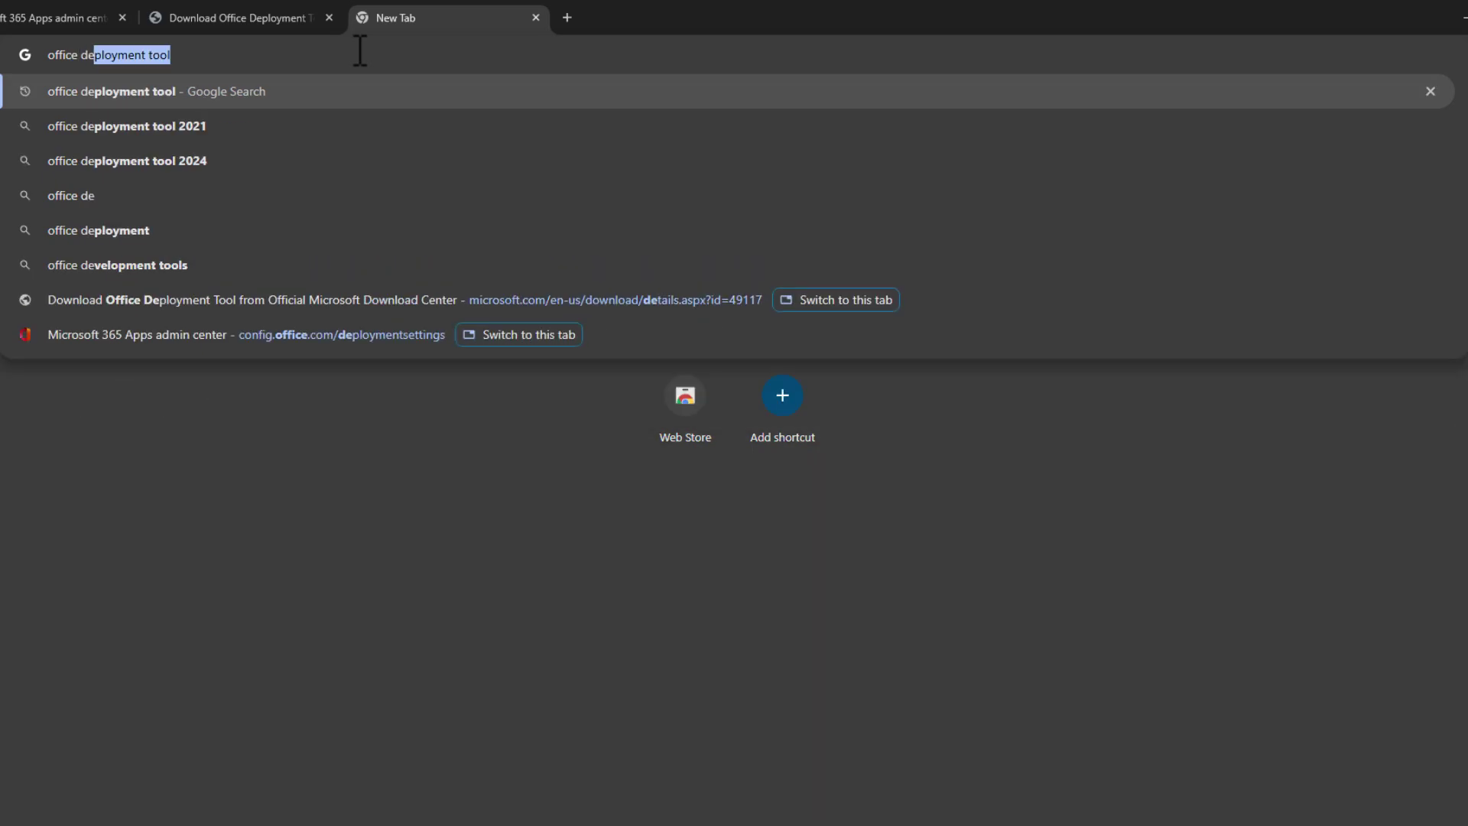
pyautogui.write('ployment tool')
pyautogui.press('Down')
pyautogui.press('Down')
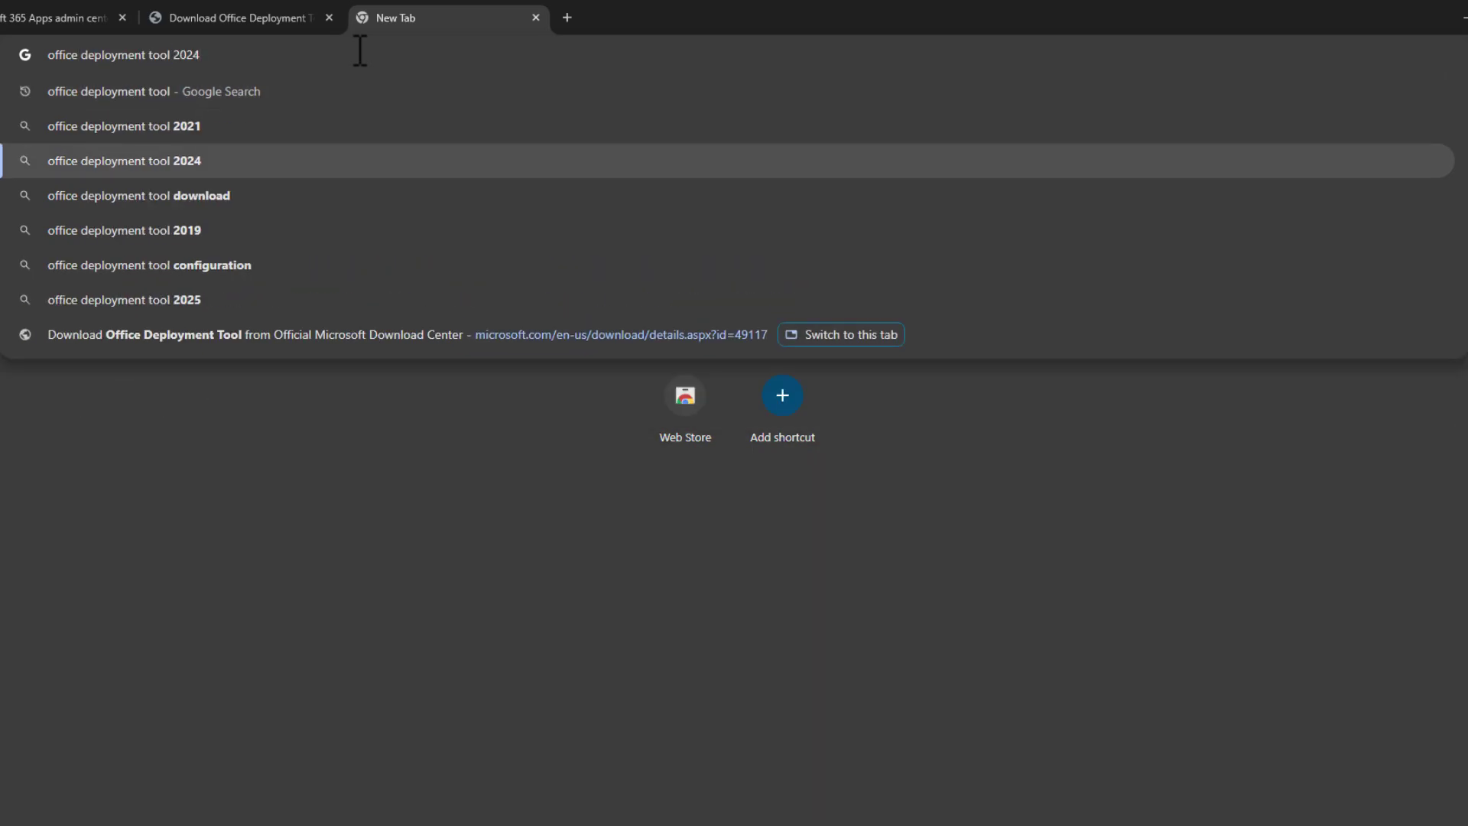
pyautogui.press('Return')
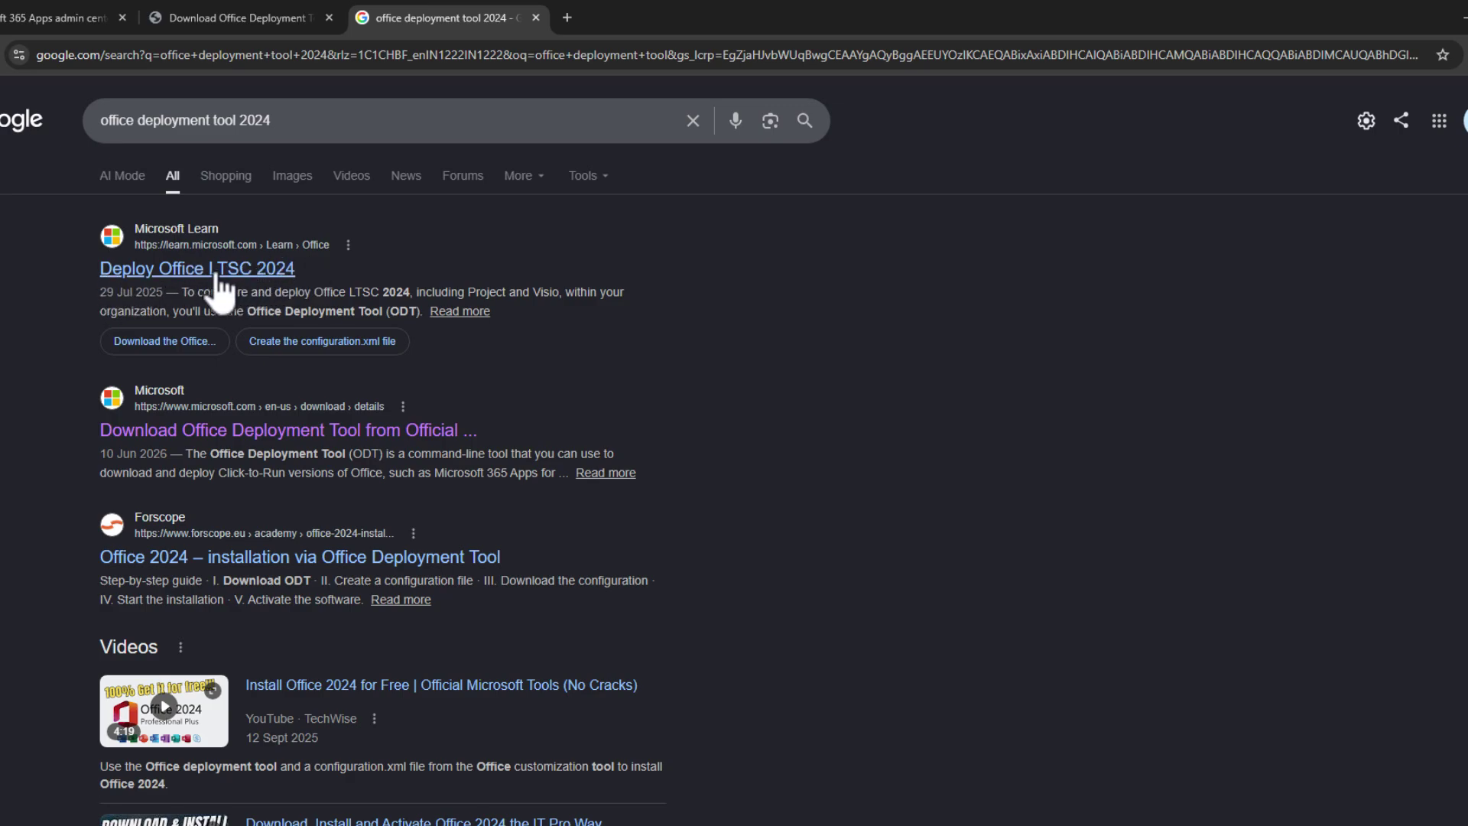
pyautogui.click(284, 272)
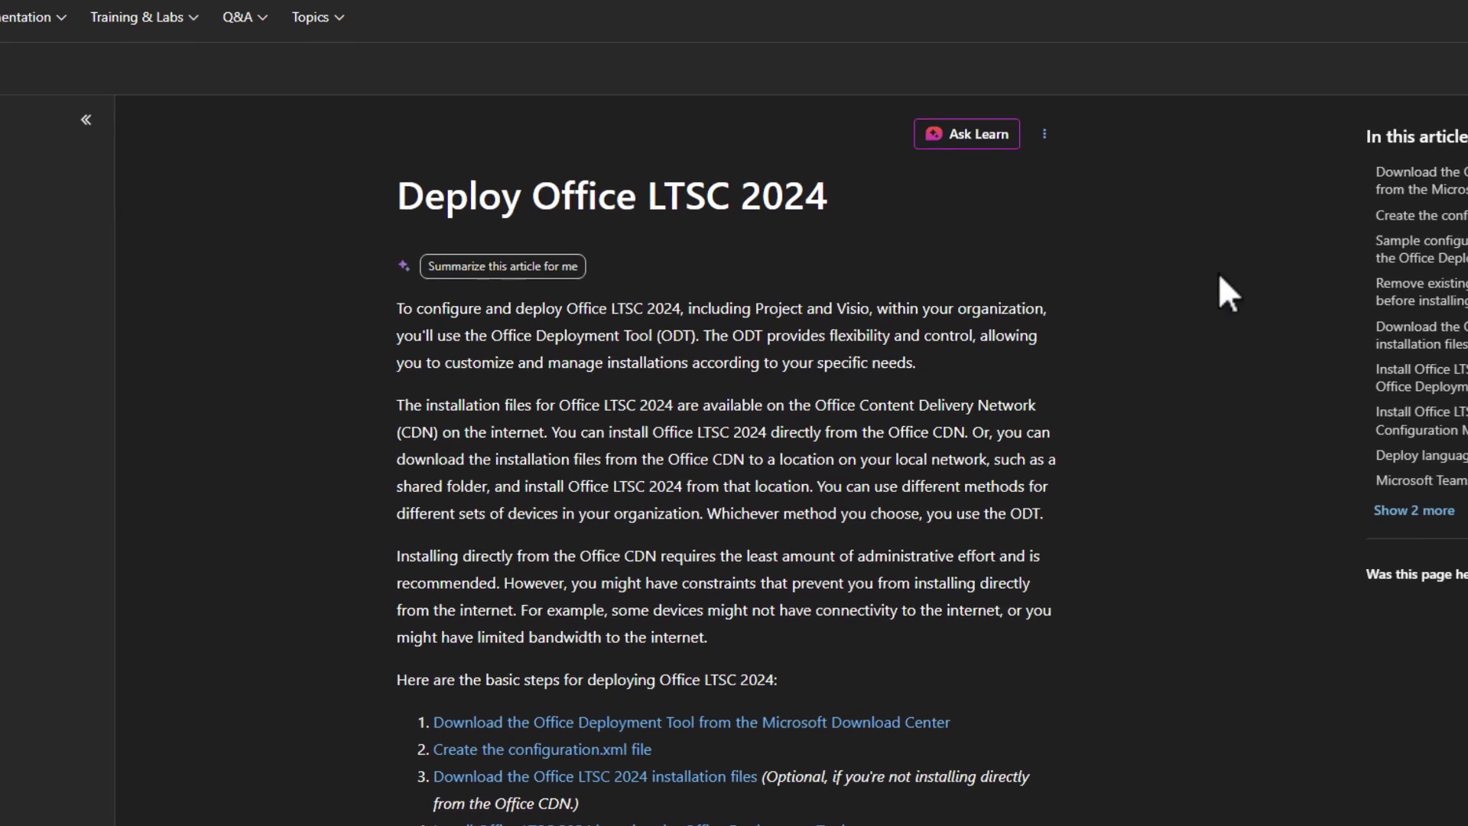
# Copy the command "setup /configure configuration.xml" from the article's section on installing Office LTSC 2024 with the Office Deployment Tool.
pyautogui.scroll(-15, 1227, 293)
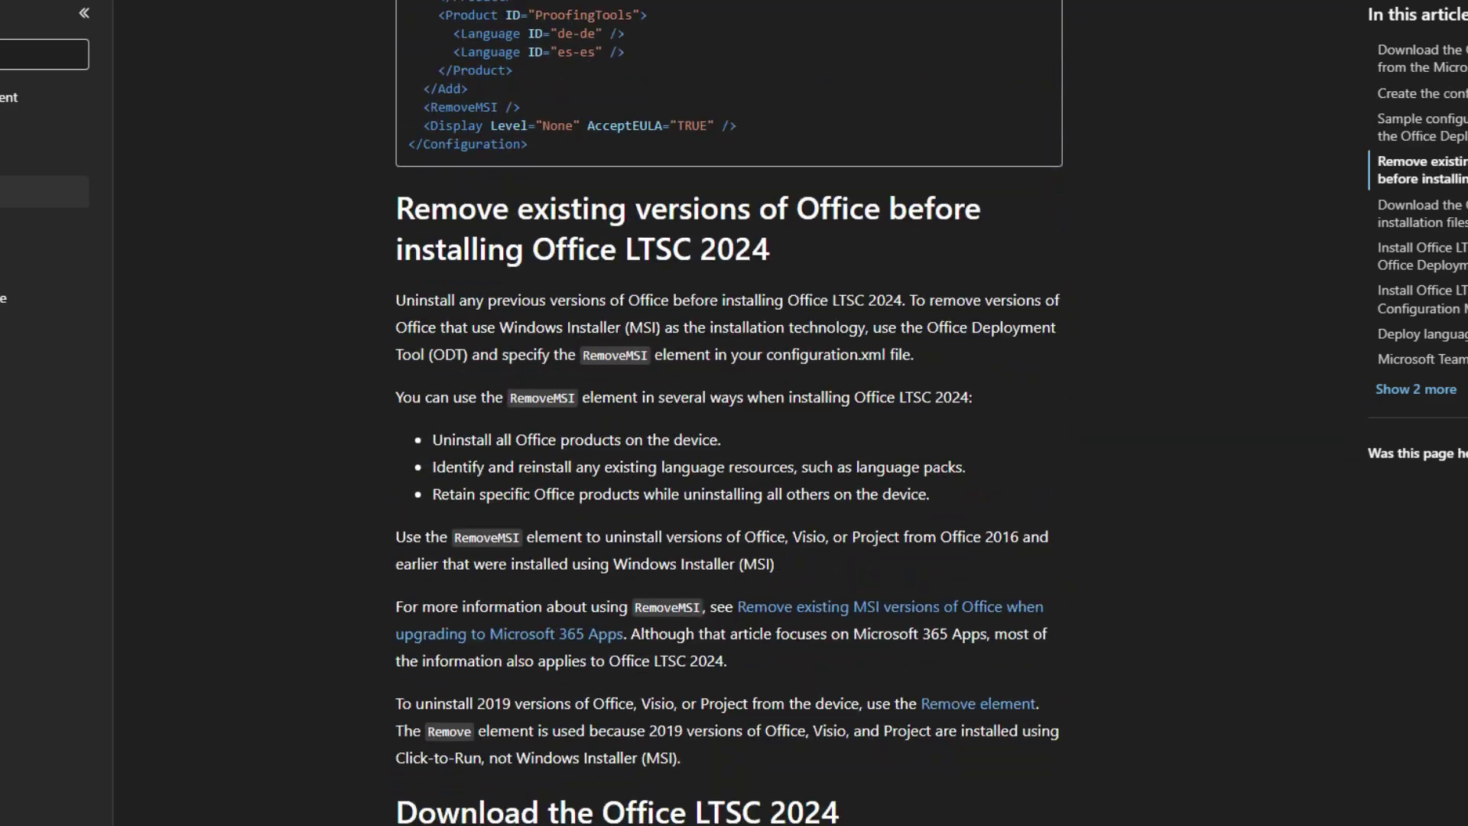
pyautogui.scroll(-10, 729, 412)
pyautogui.scroll(-8, 774, 425)
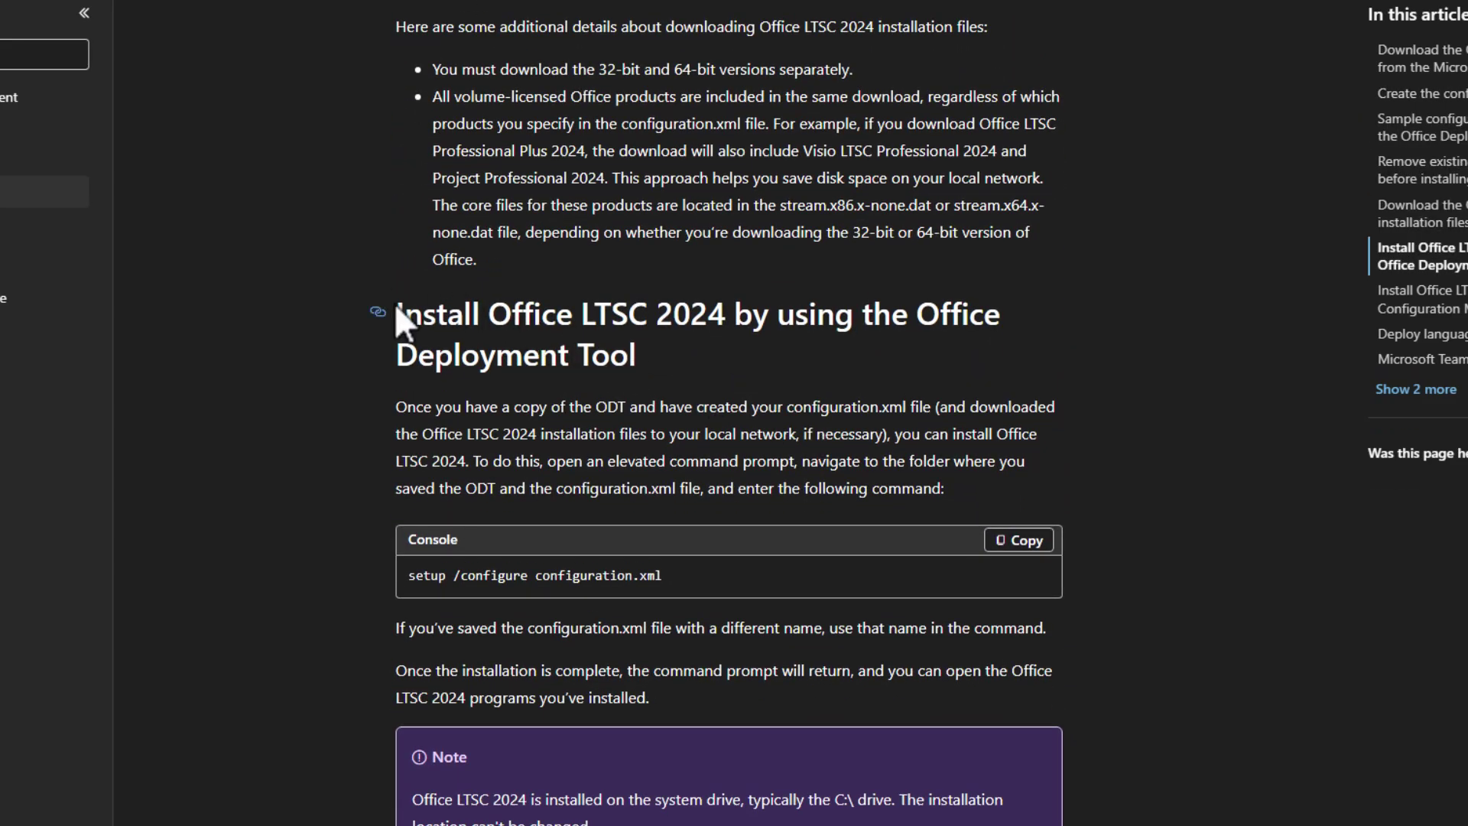
pyautogui.moveTo(395, 304); pyautogui.dragTo(648, 344)
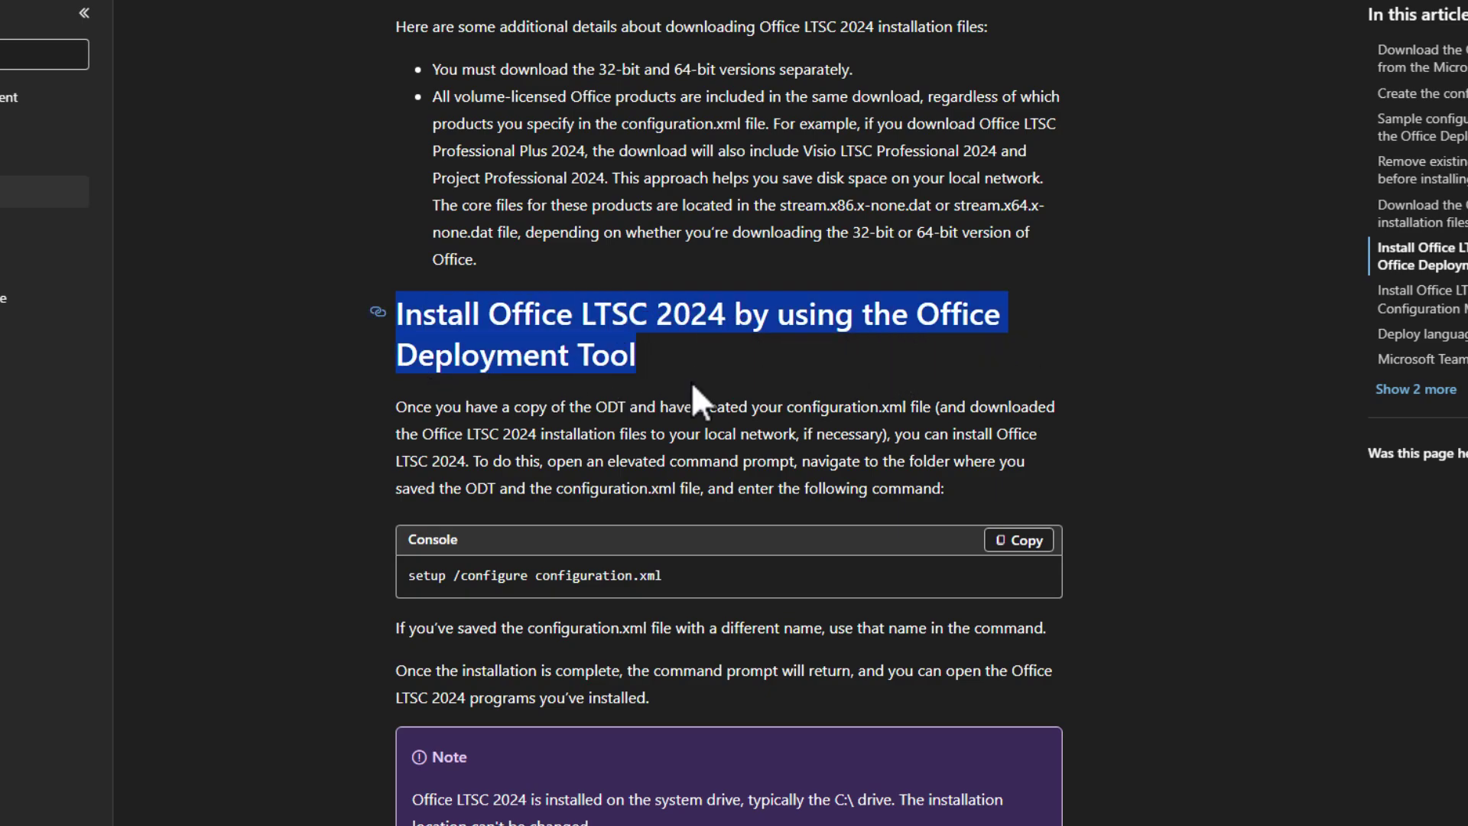
pyautogui.tripleClick(626, 589)
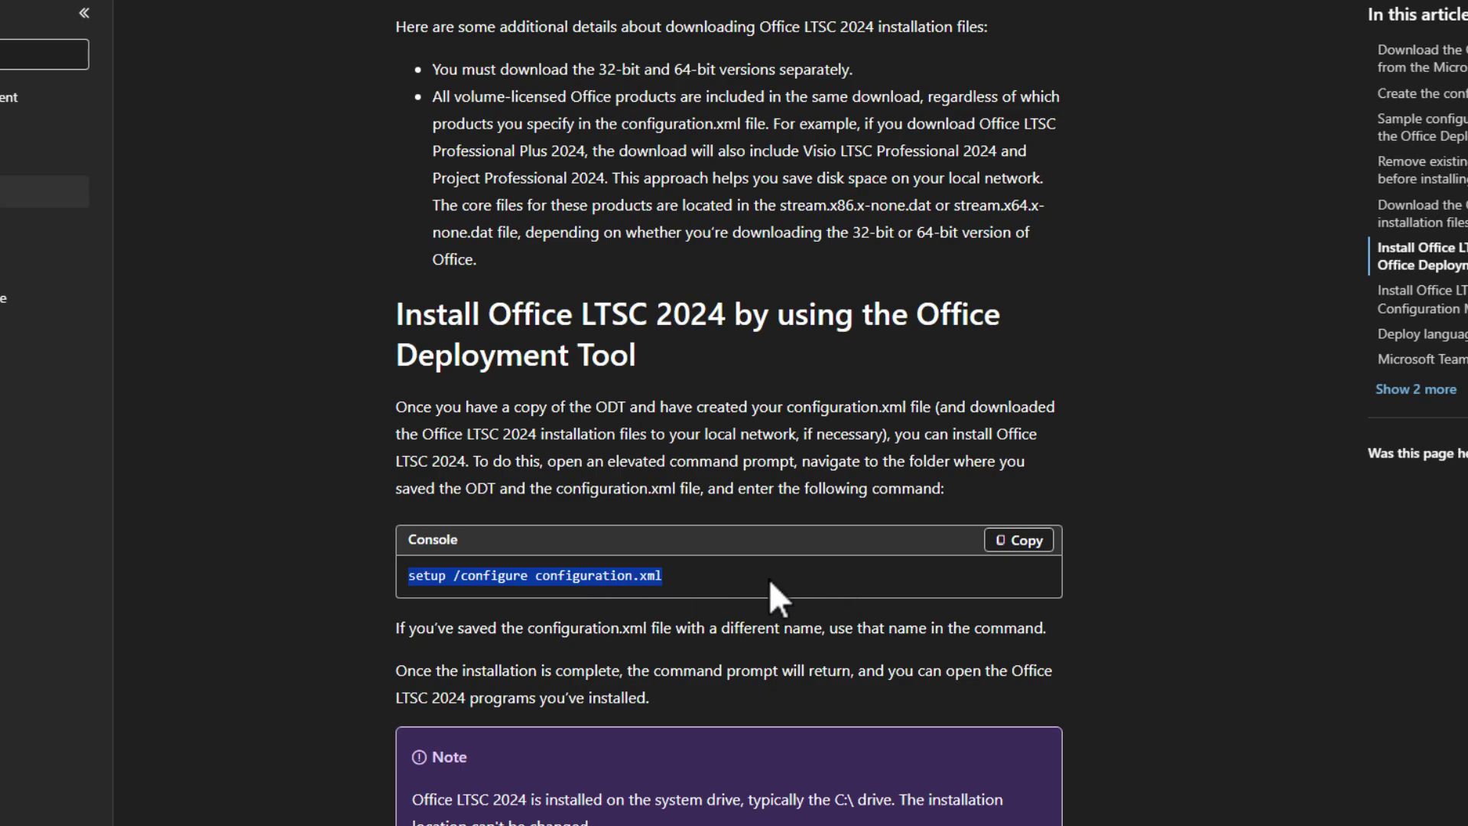
pyautogui.click(1025, 542)
# Run "setup /configure configuration.xml" in Command Prompt, and close the installer and Command Prompt once the installation finishes.
pyautogui.hotkey('alt', 'Tab')
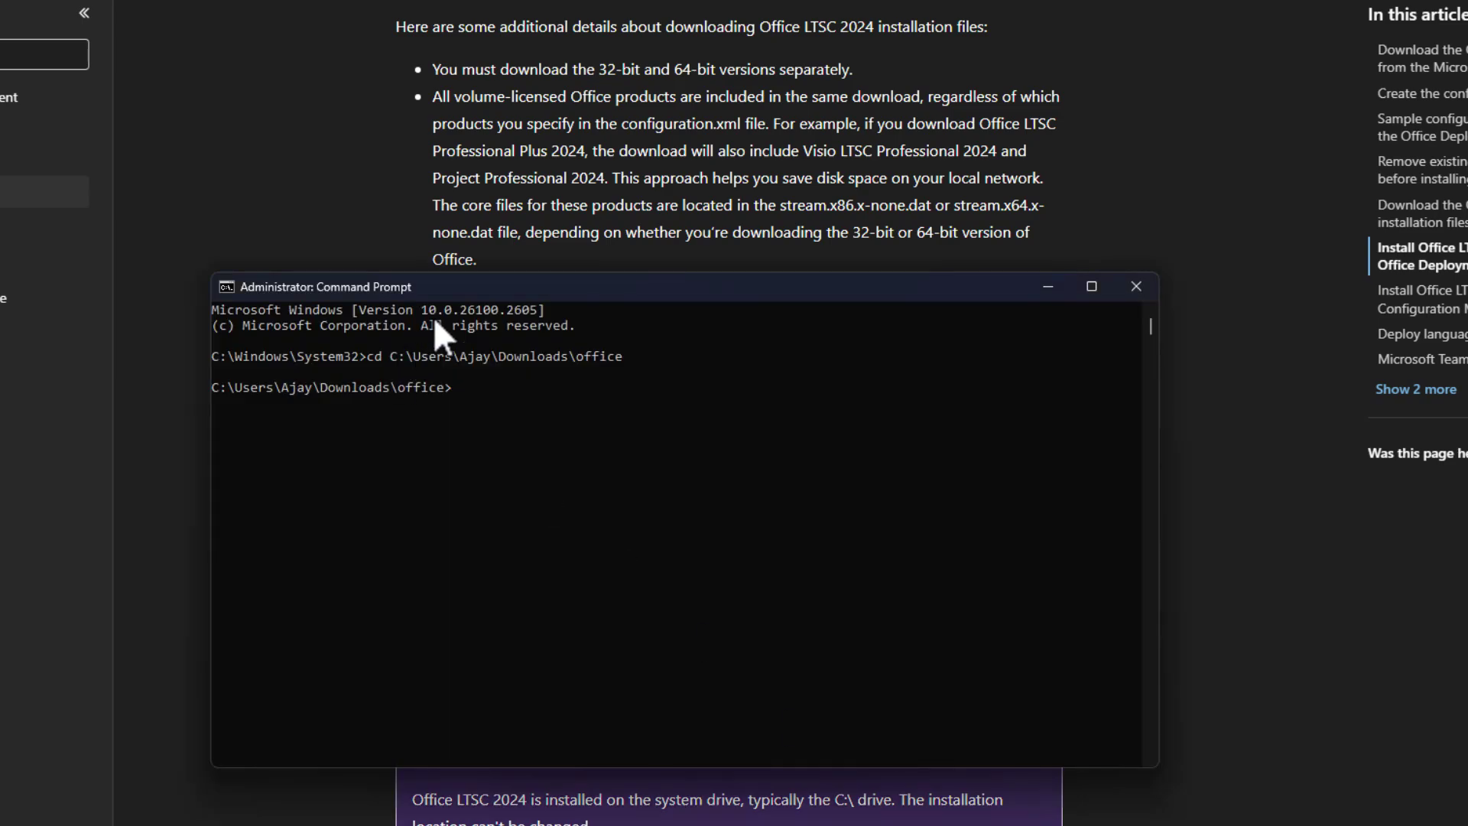
pyautogui.hotkey('ctrl', 'v')
pyautogui.press('Return')
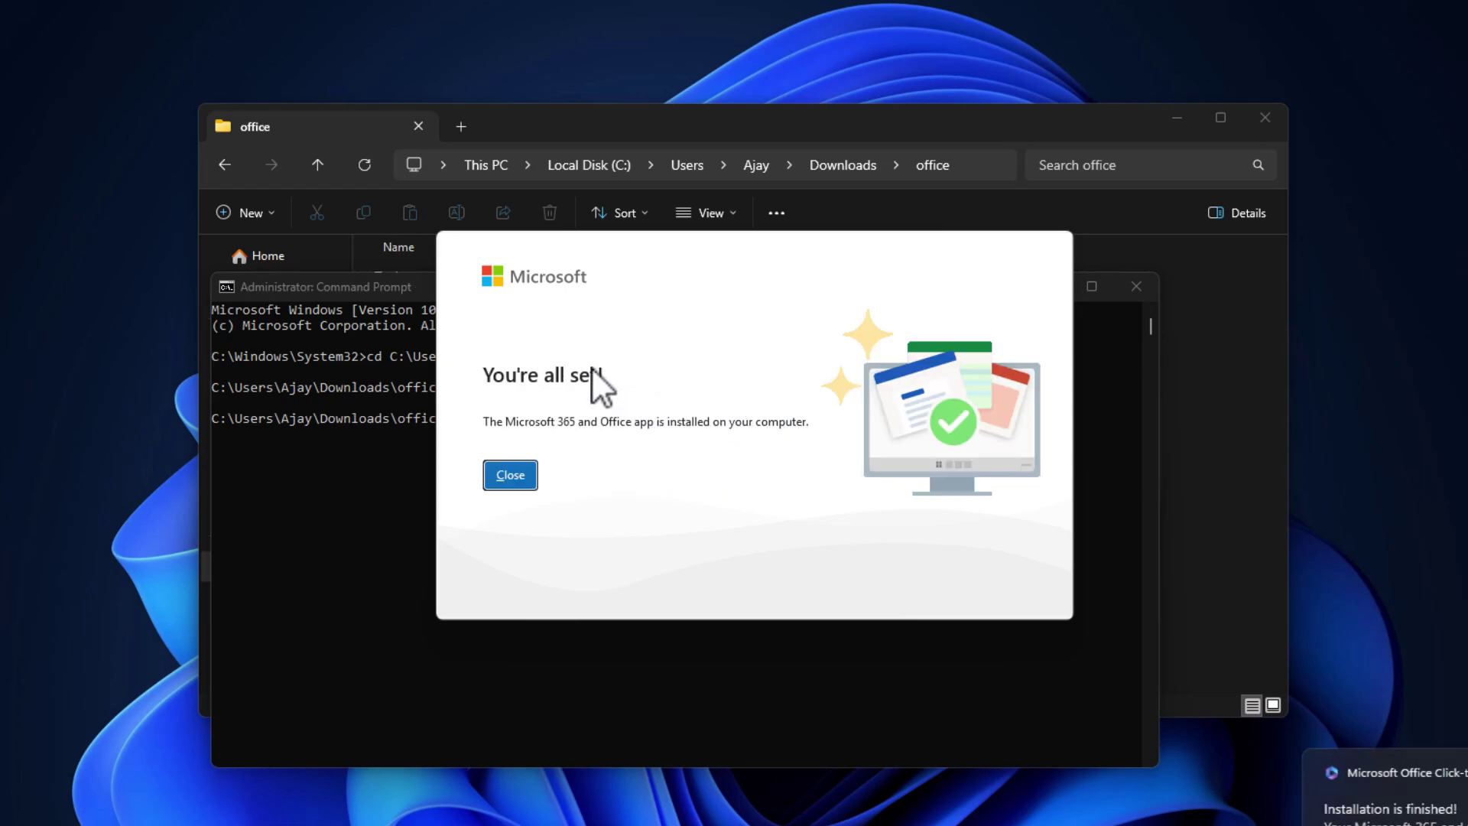
pyautogui.click(510, 475)
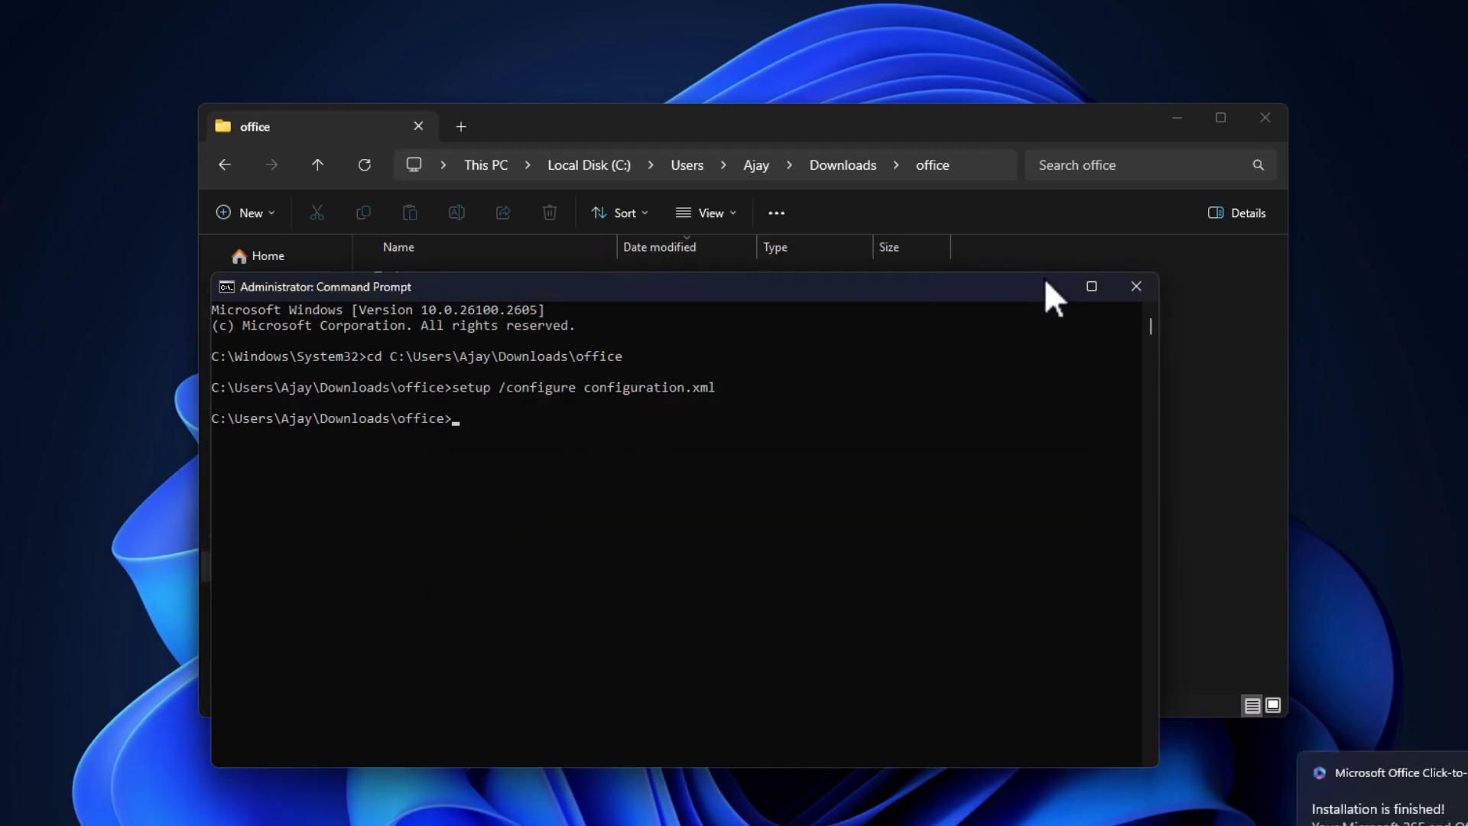
pyautogui.click(1136, 286)
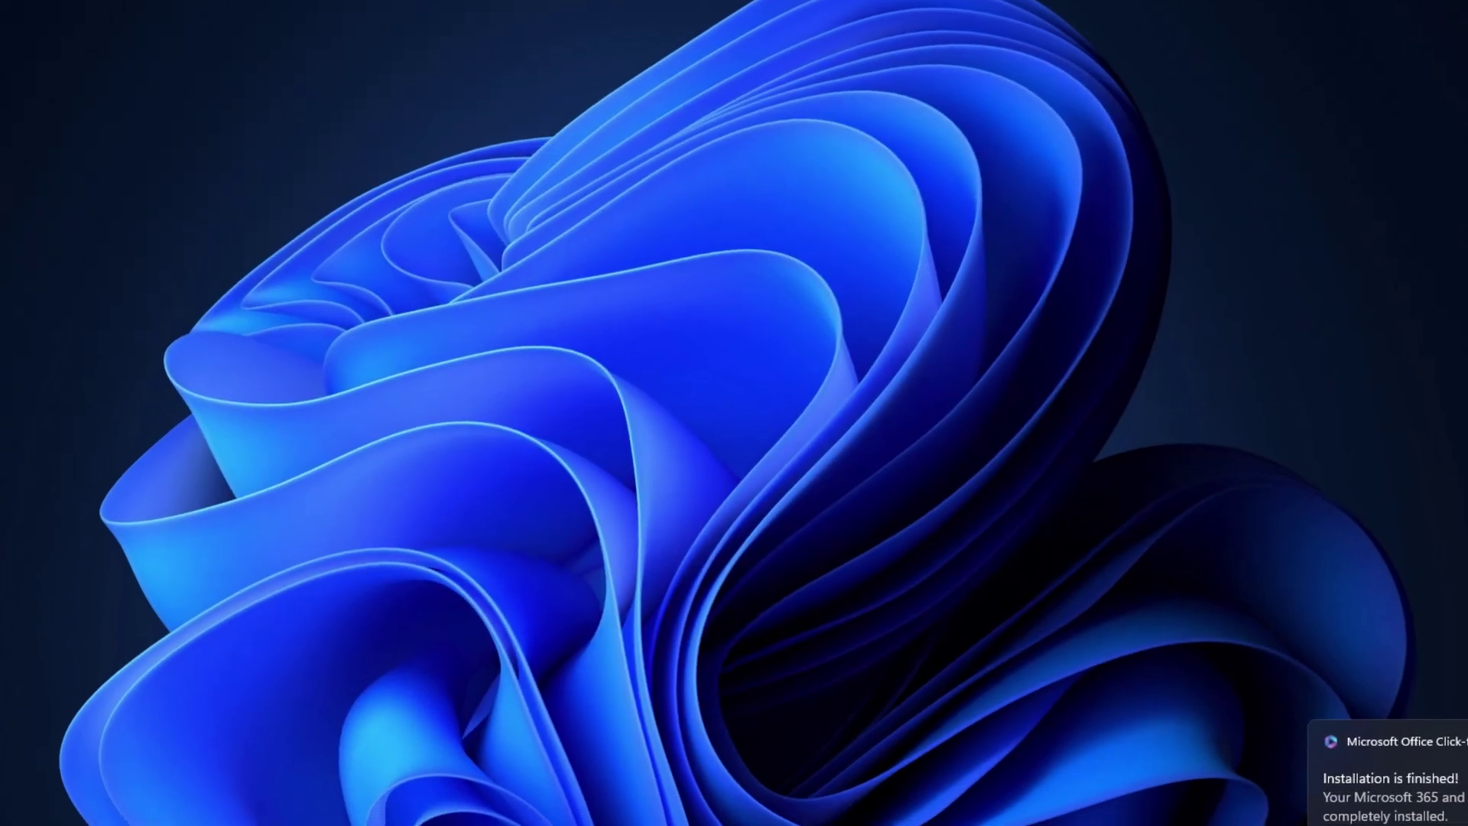
# Search Windows for "word" and open the Word app.
pyautogui.click(535, 801)
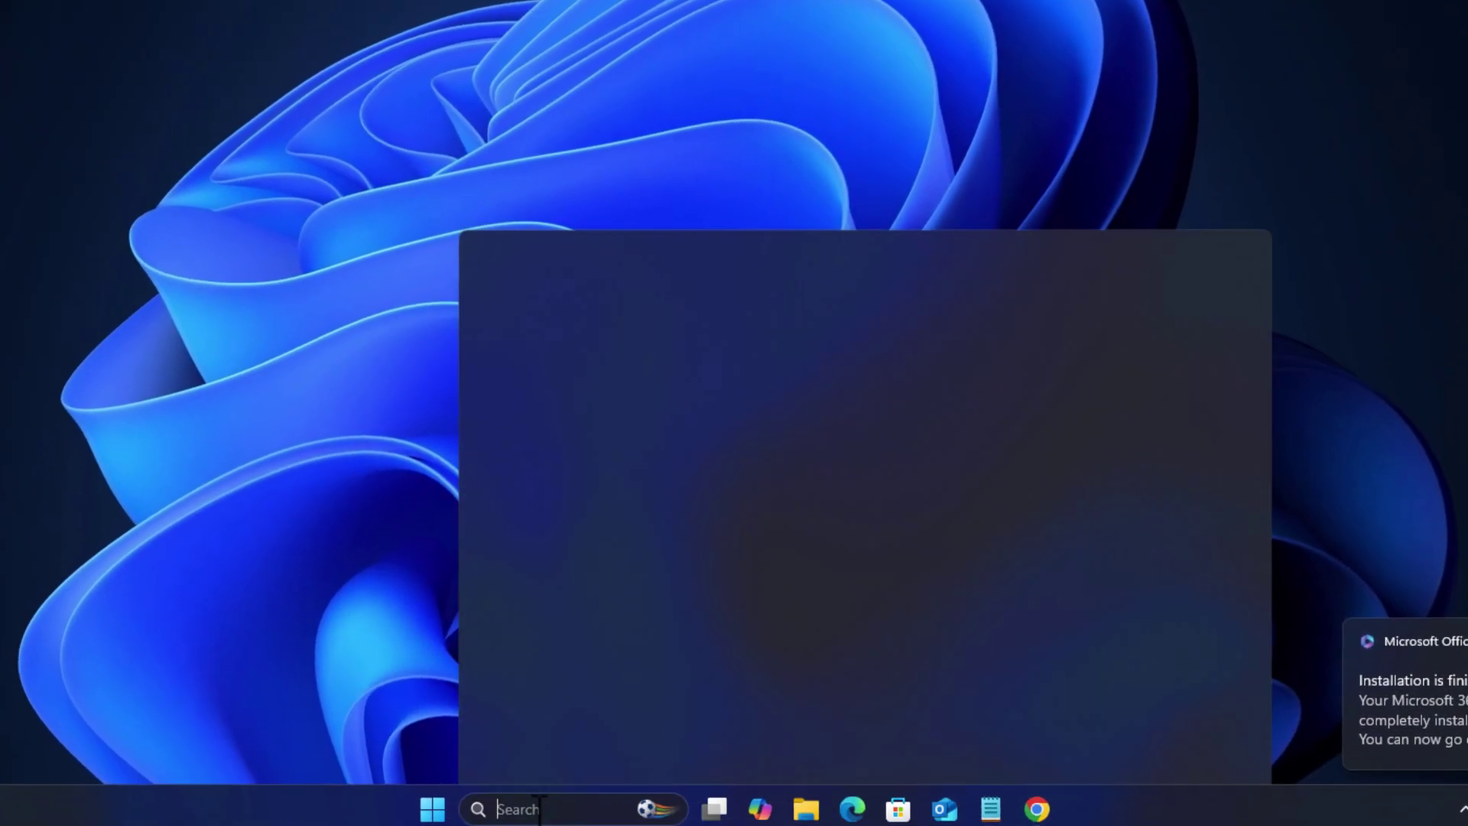
pyautogui.write('weo')
pyautogui.write('r')
pyautogui.write('d')
pyautogui.press('Left')
pyautogui.press('Left')
pyautogui.press('Left')
pyautogui.press('BackSpace')
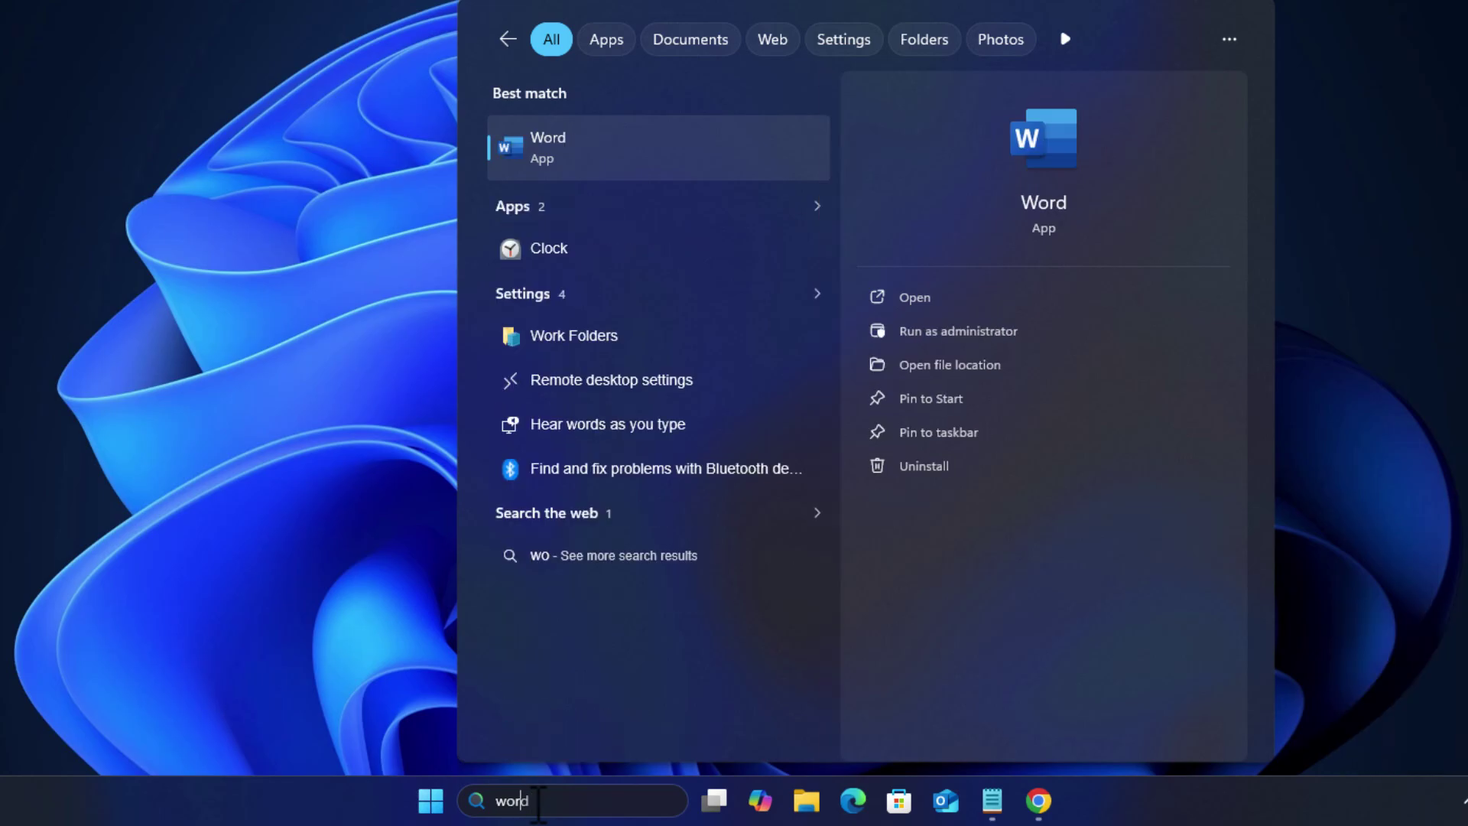
pyautogui.click(617, 180)
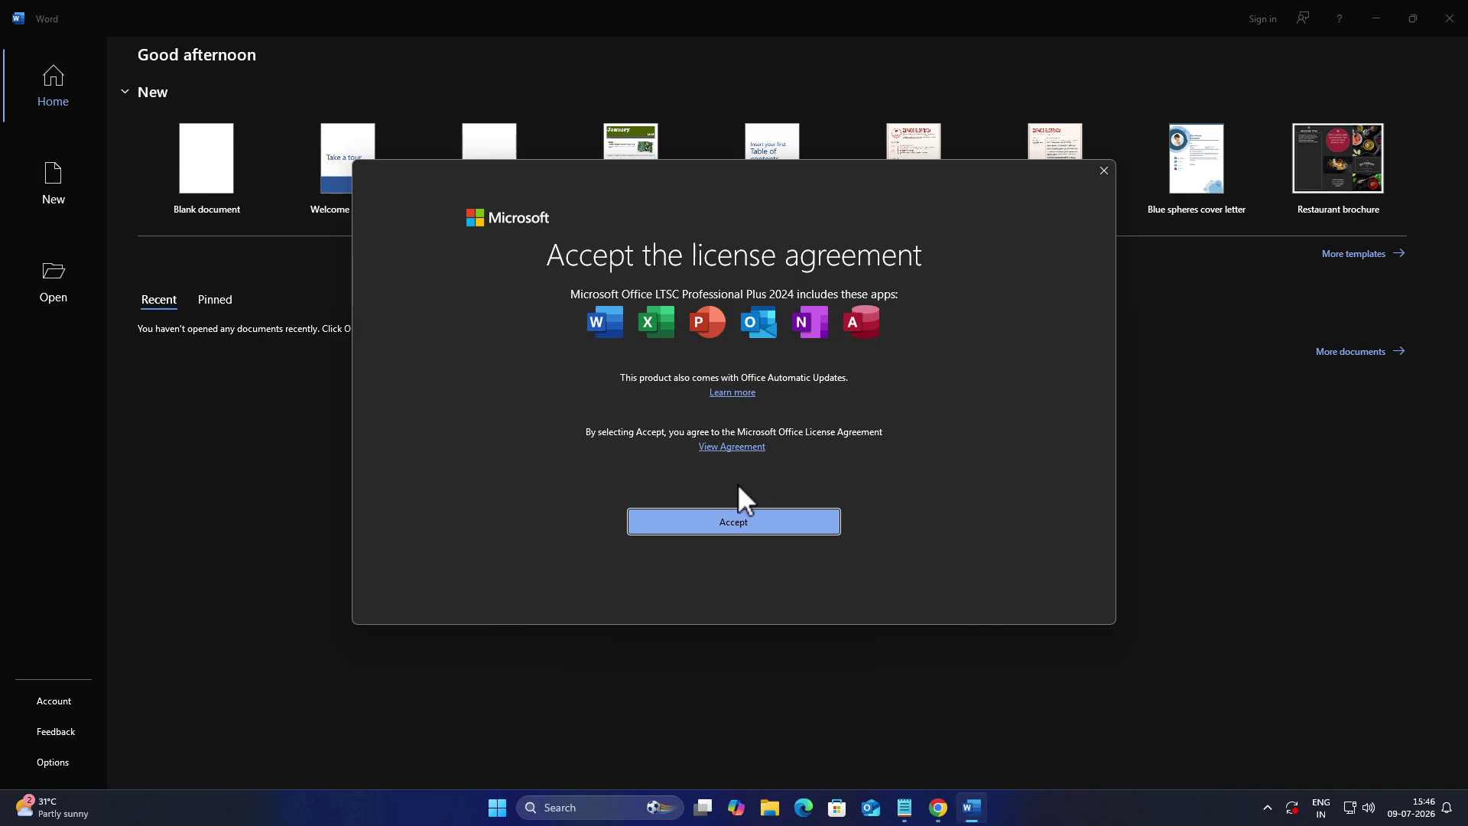
# Accept the Microsoft Office license agreement and dismiss the privacy notice.
pyautogui.click(737, 524)
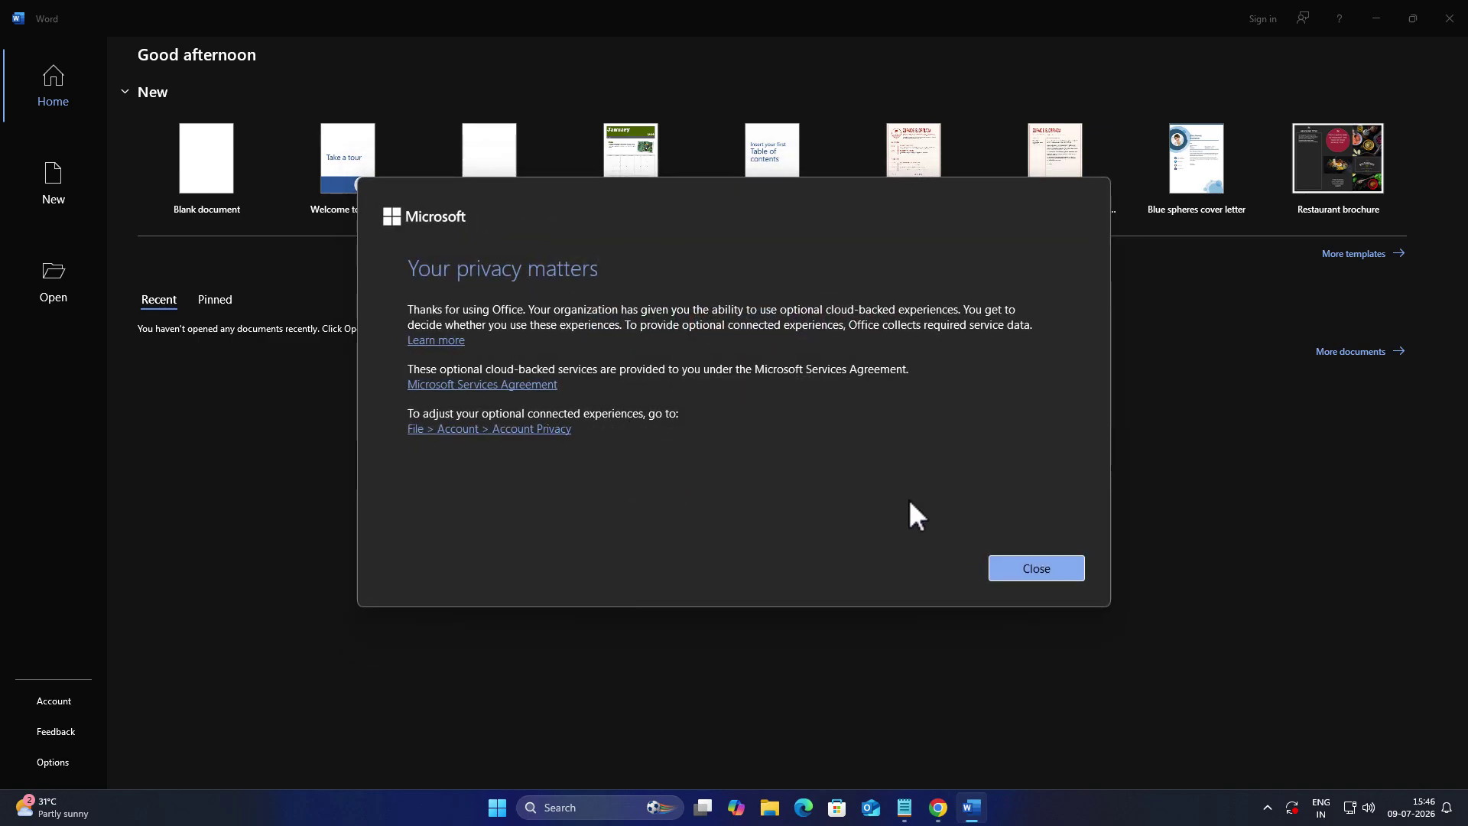
pyautogui.click(1025, 570)
# Create a blank document and enter the text "hlow".
pyautogui.click(222, 176)
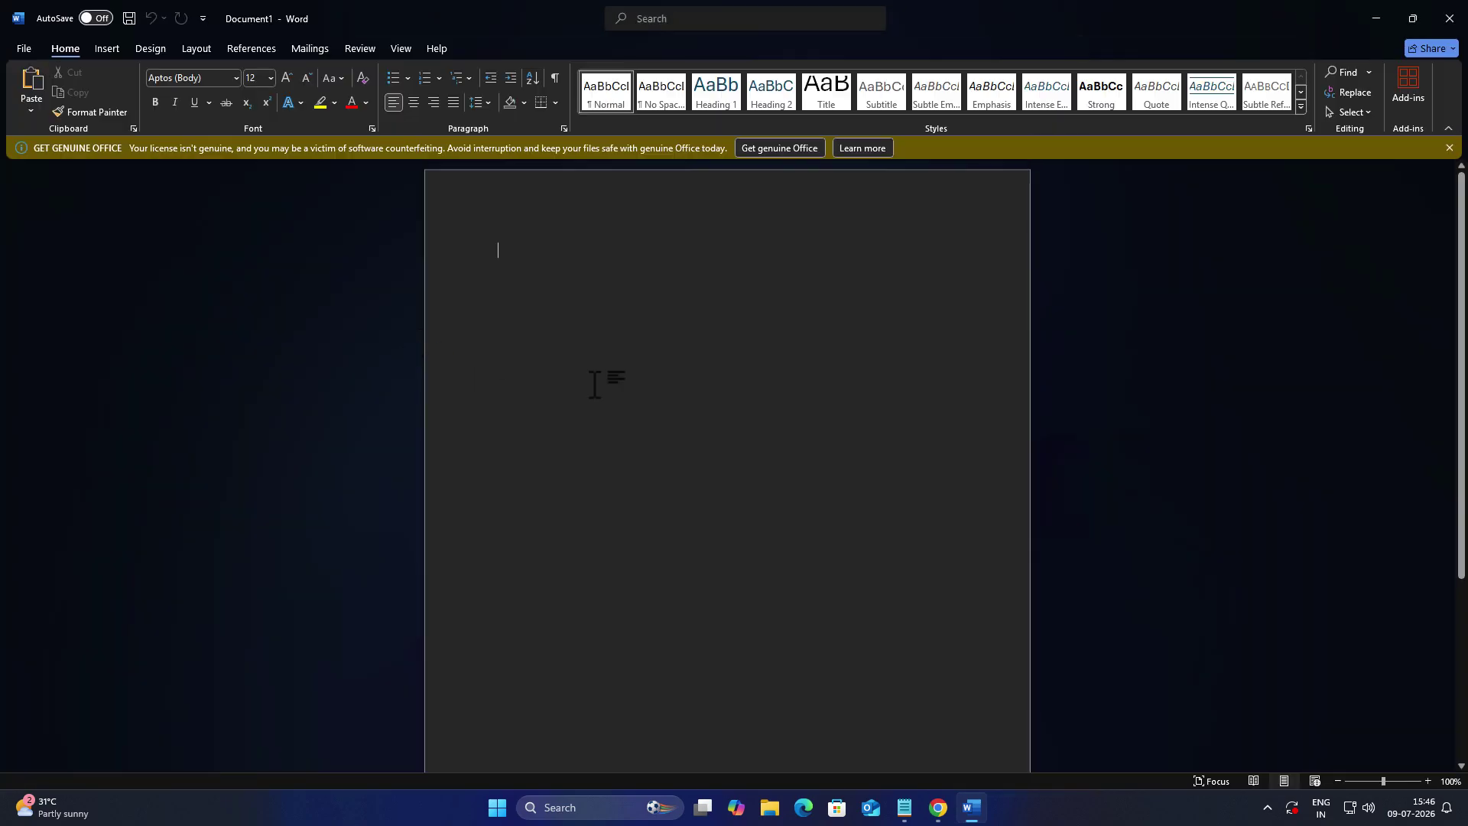
pyautogui.write('hlow')
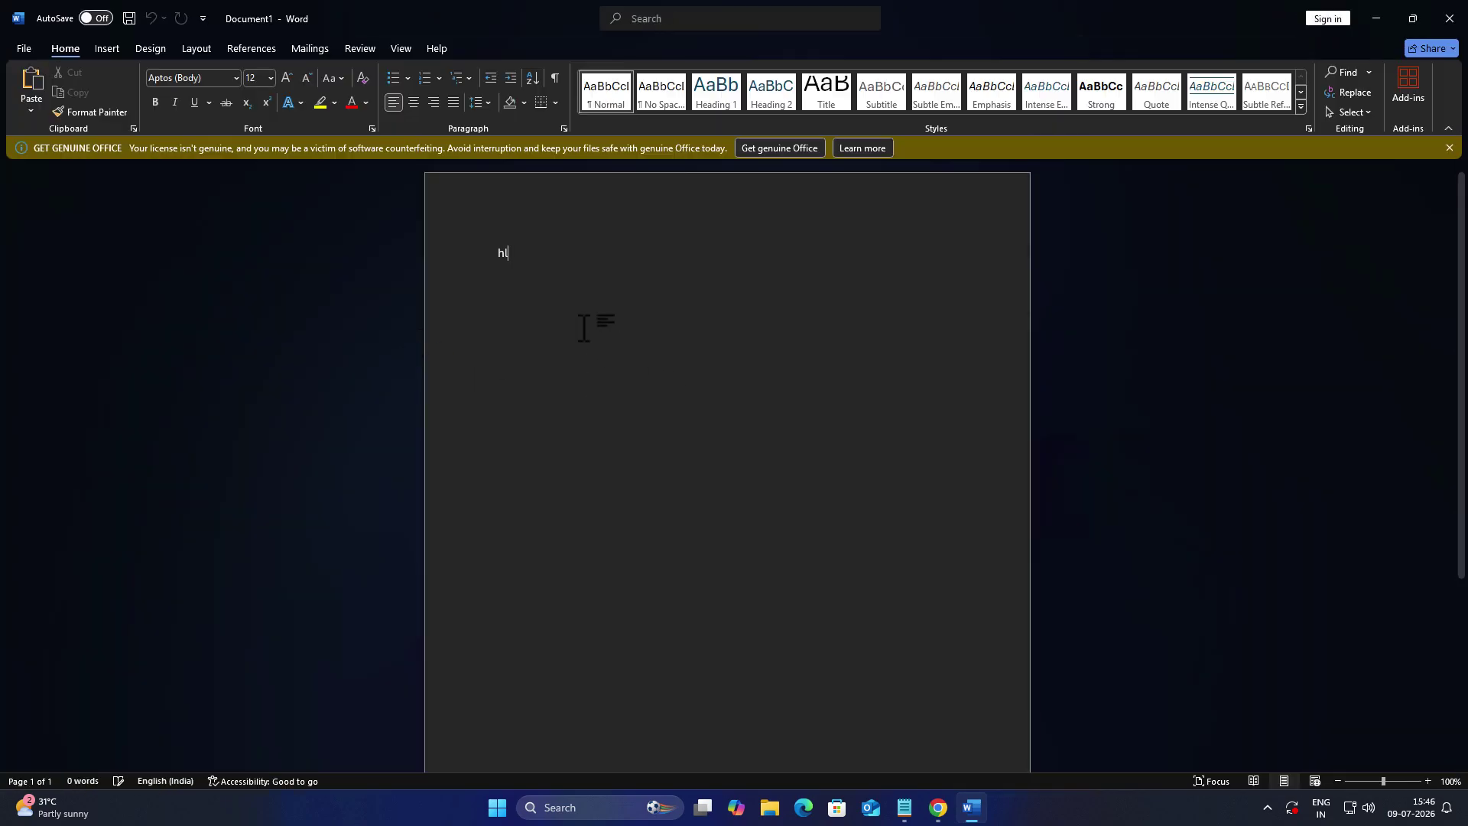